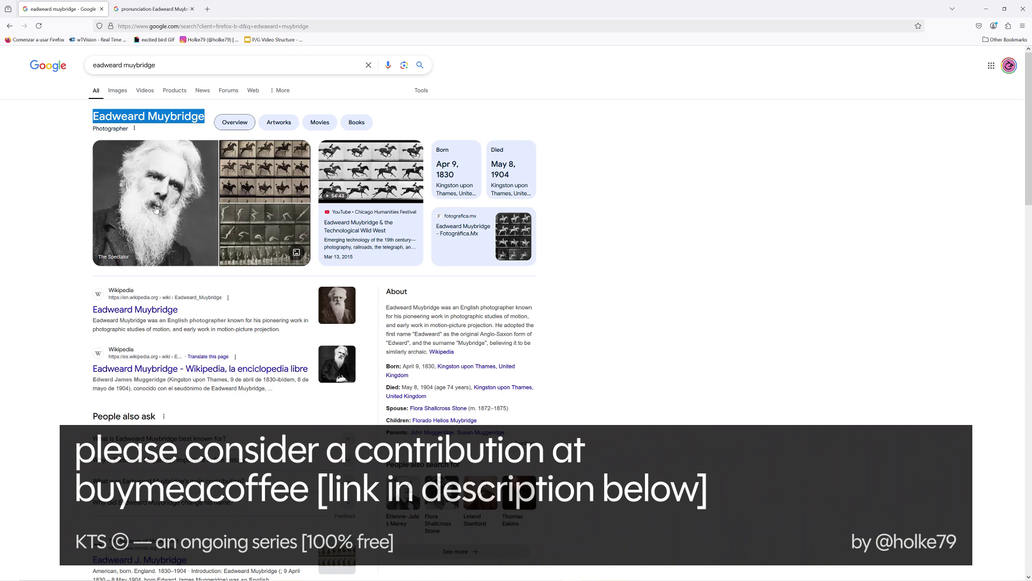
Play the spoken pronunciation of Eadweard Muybridge's name in the second tab, then return to the first
{"action": "left_click", "coordinate": [152, 8]}
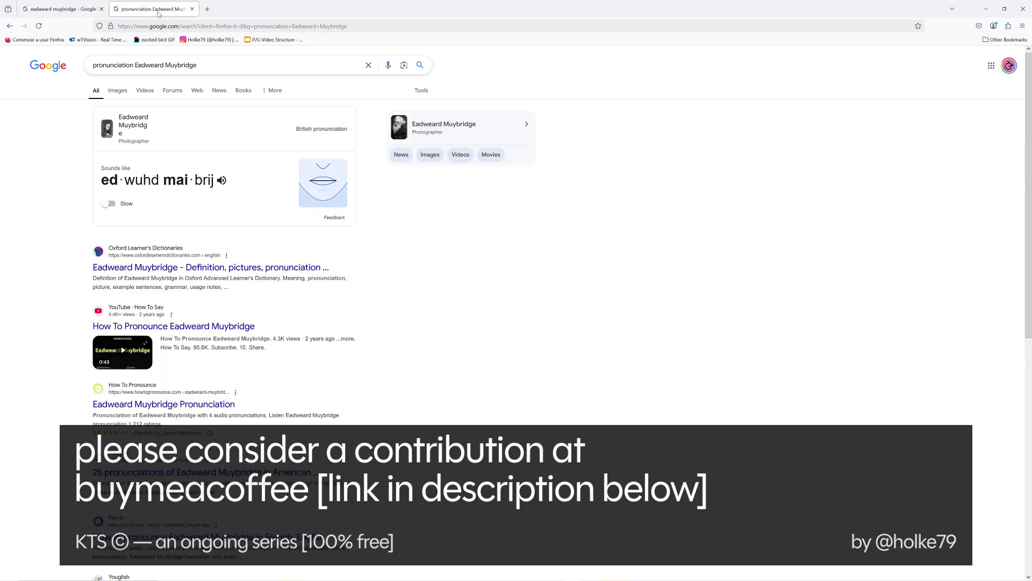
{"action": "left_click", "coordinate": [220, 180]}
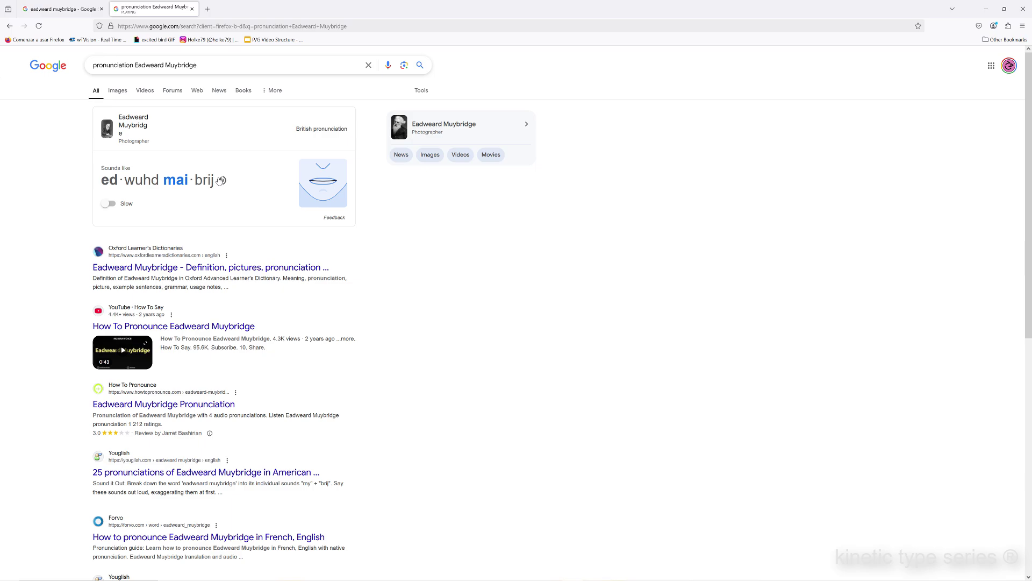
{"action": "left_click", "coordinate": [68, 5]}
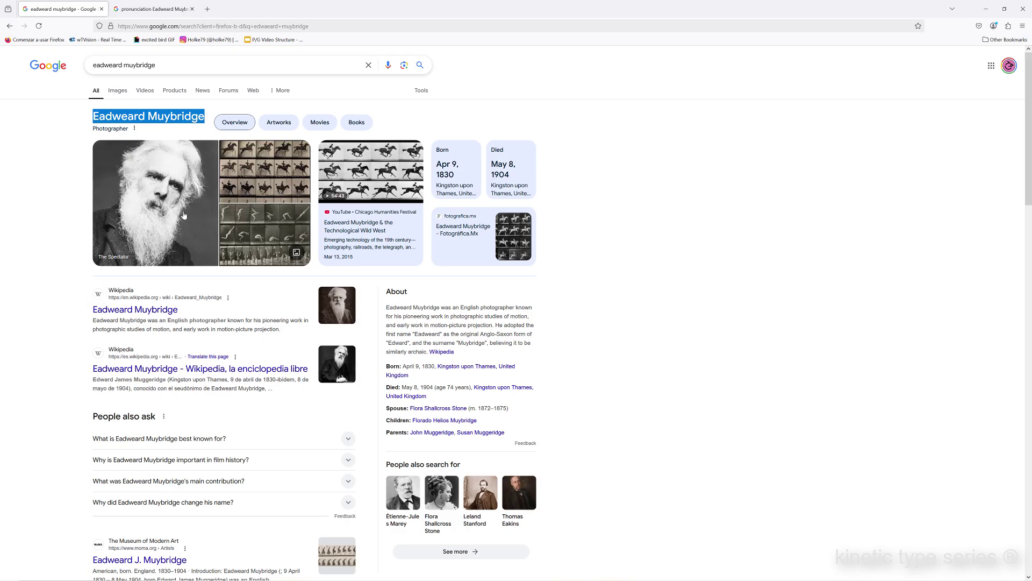
Show the Google image results for Eadweard Muybridge and scroll through them
{"action": "left_click", "coordinate": [118, 90]}
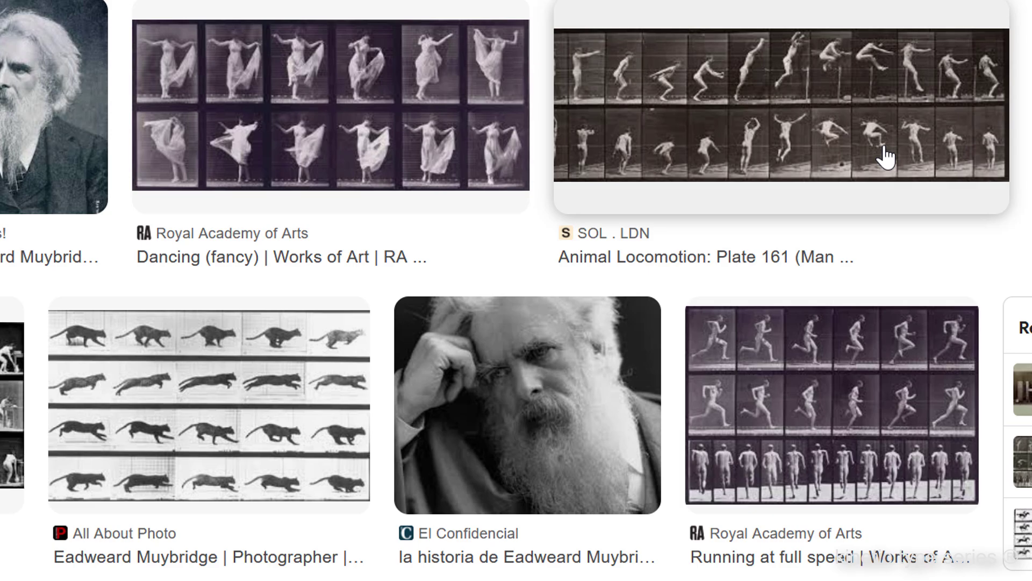
{"action": "scroll", "coordinate": [516, 290], "scroll_direction": "down", "scroll_amount": 3}
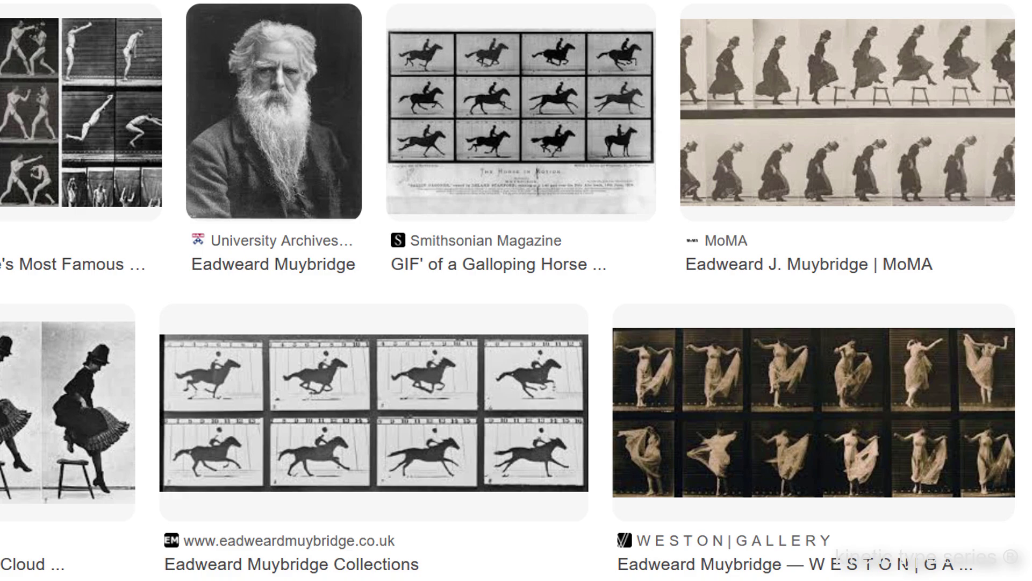
{"action": "scroll", "coordinate": [516, 290], "scroll_direction": "up", "scroll_amount": 5}
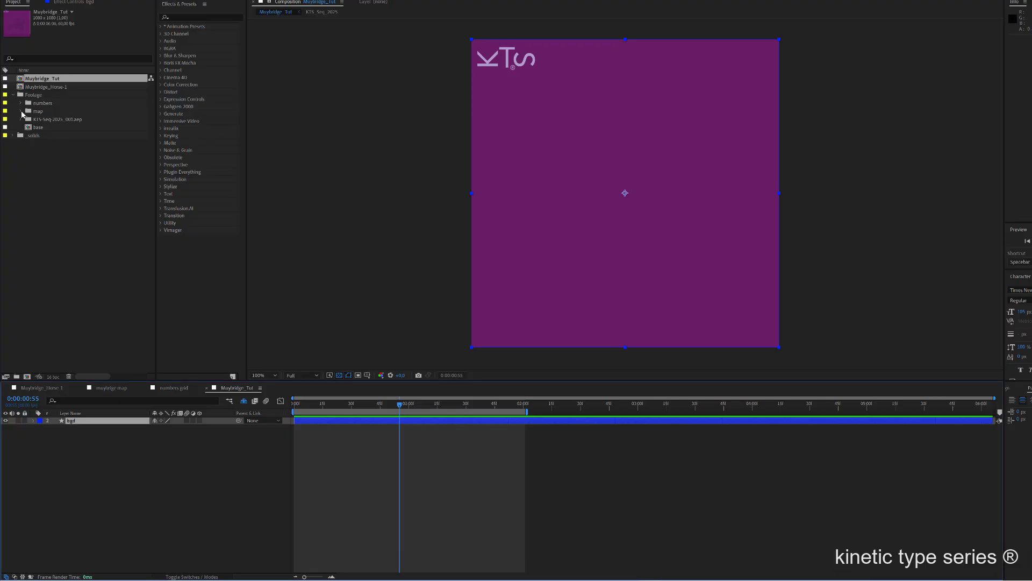
Expand the map folder, select the horse gallop GIF, and preview the Muybridge_Horse-1 comp with a grid
{"action": "left_click", "coordinate": [21, 112]}
{"action": "left_click", "coordinate": [45, 130]}
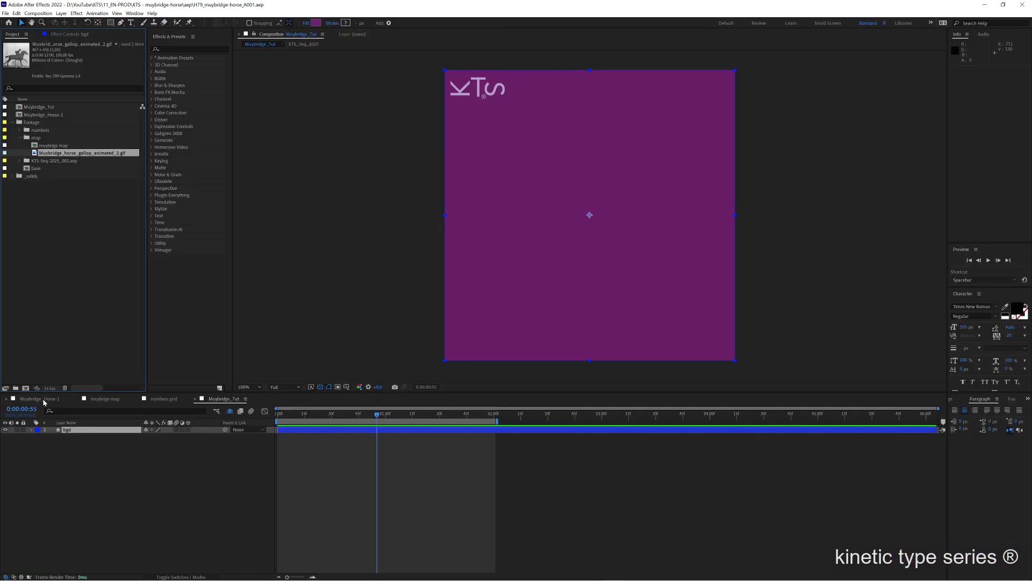
{"action": "left_click", "coordinate": [89, 580]}
{"action": "left_click", "coordinate": [5, 429]}
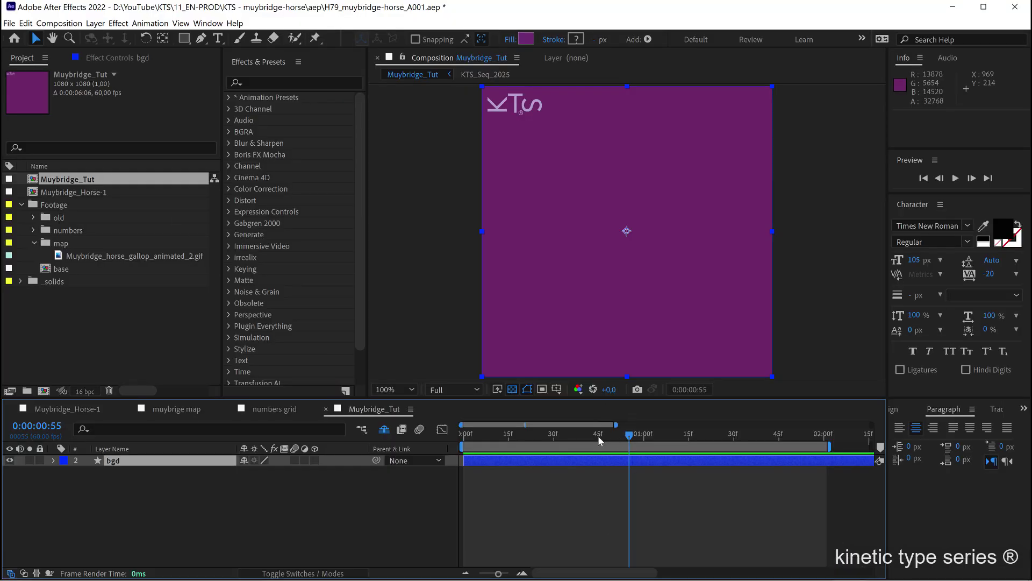
{"action": "left_click_drag", "start_coordinate": [600, 439], "coordinate": [496, 449]}
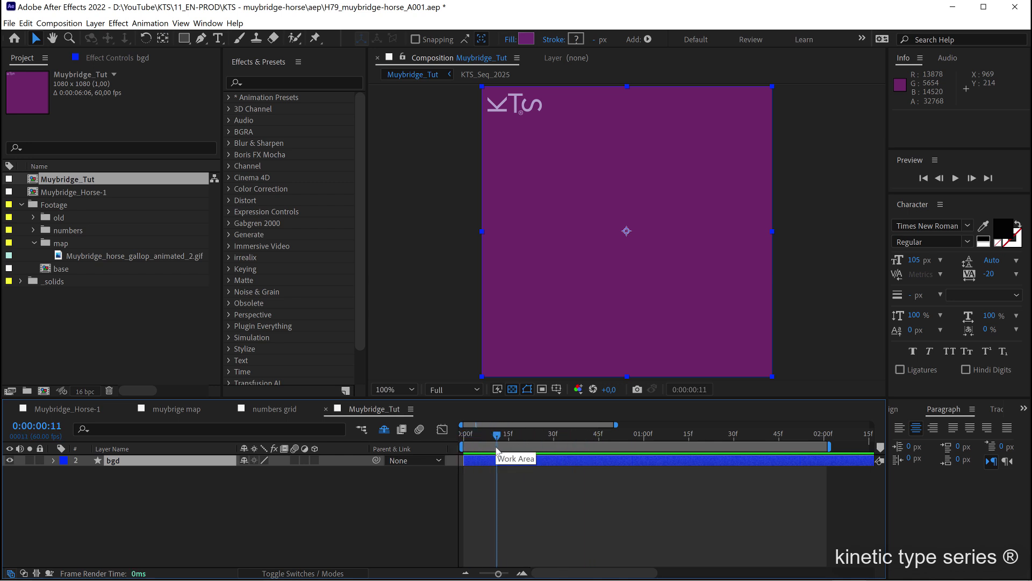
{"action": "key", "text": "ctrl+k"}
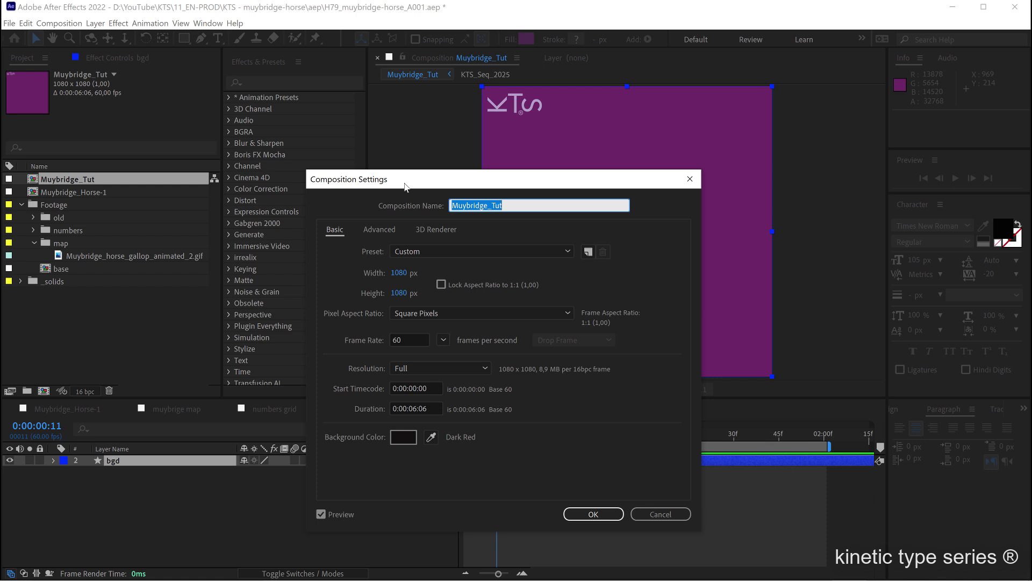
{"action": "left_click_drag", "start_coordinate": [405, 187], "coordinate": [392, 148]}
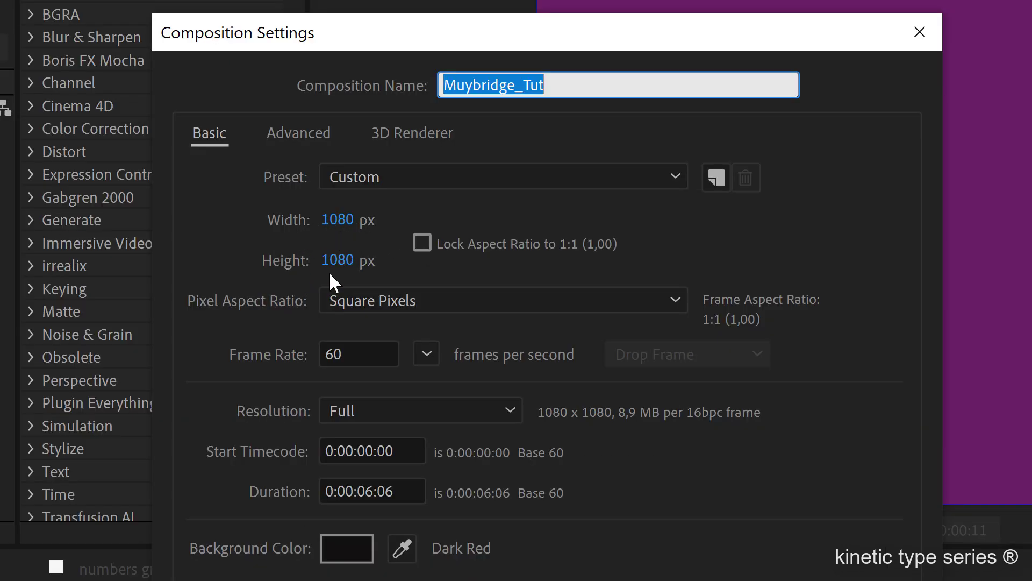
{"action": "key", "text": "Return"}
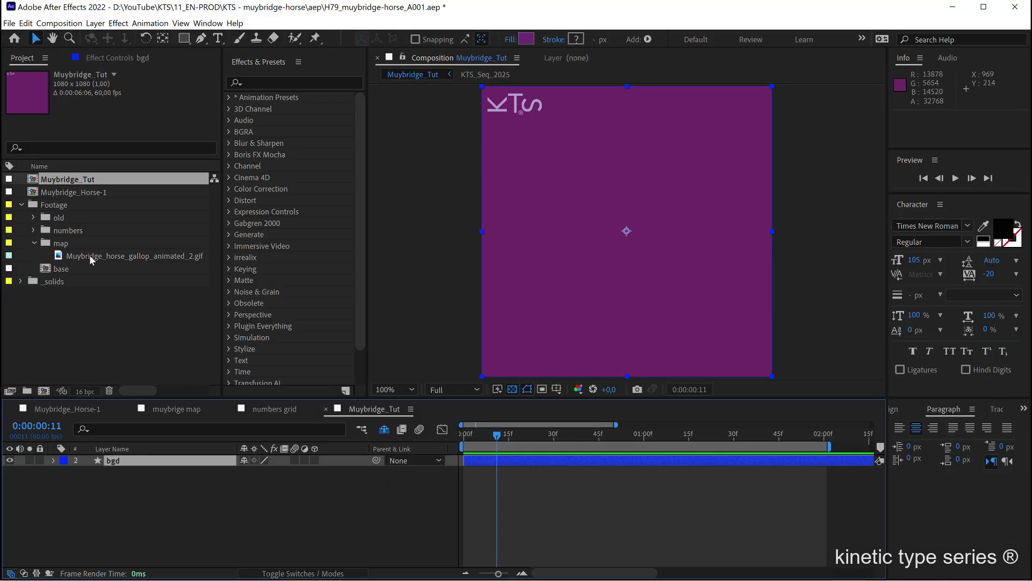
{"action": "left_click", "coordinate": [89, 256]}
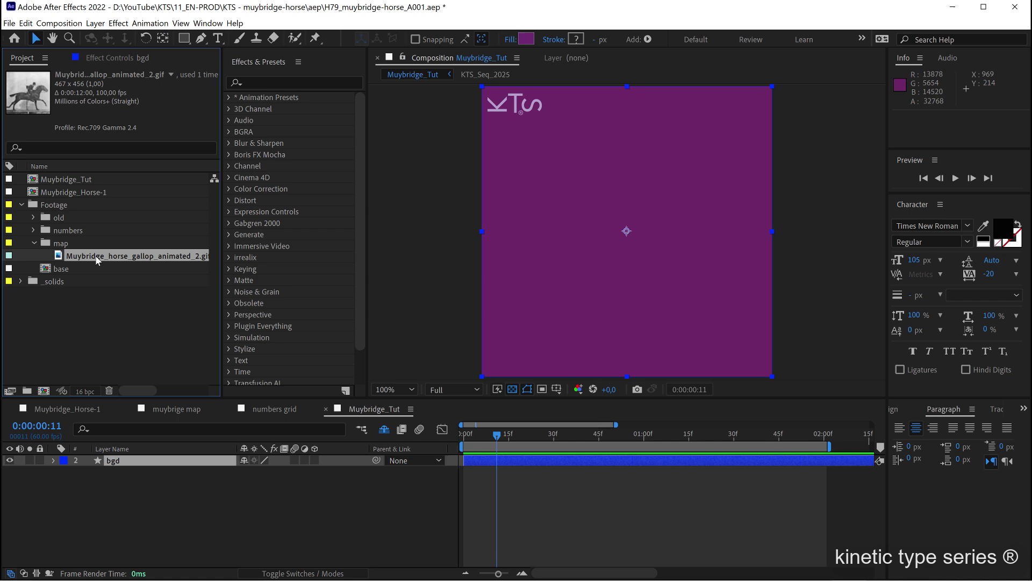
Build a 1080×1080 composition from the horse gallop GIF and start scaling the horse up
{"action": "left_click_drag", "start_coordinate": [98, 261], "coordinate": [70, 381]}
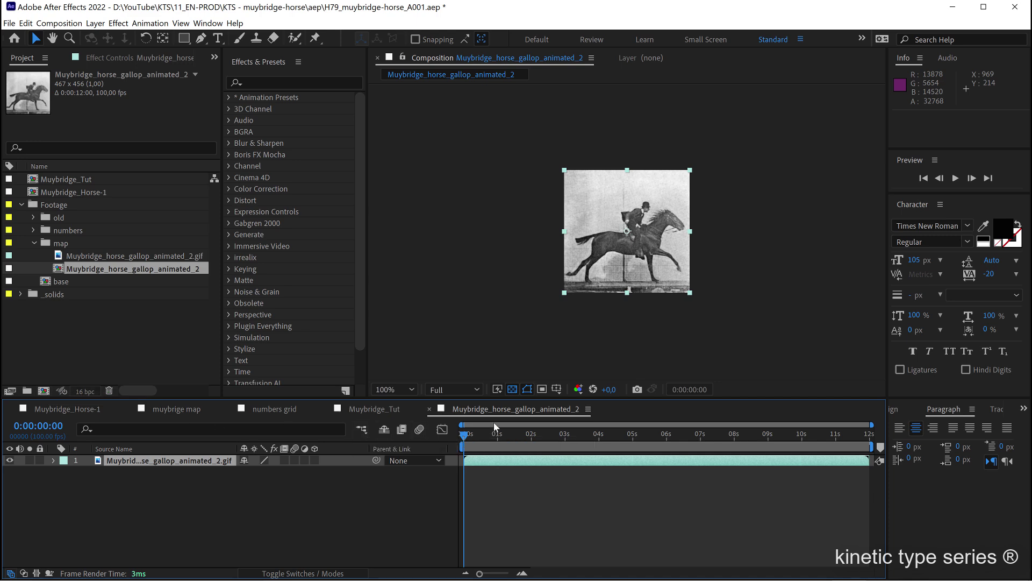
{"action": "key", "text": "ctrl+k"}
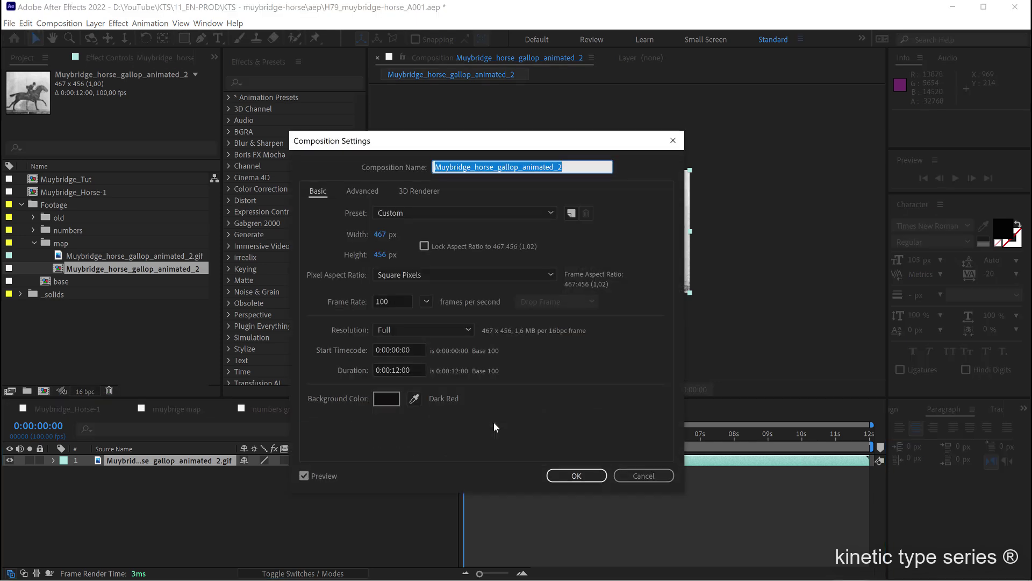
{"action": "left_click", "coordinate": [380, 236]}
{"action": "type", "text": "1"}
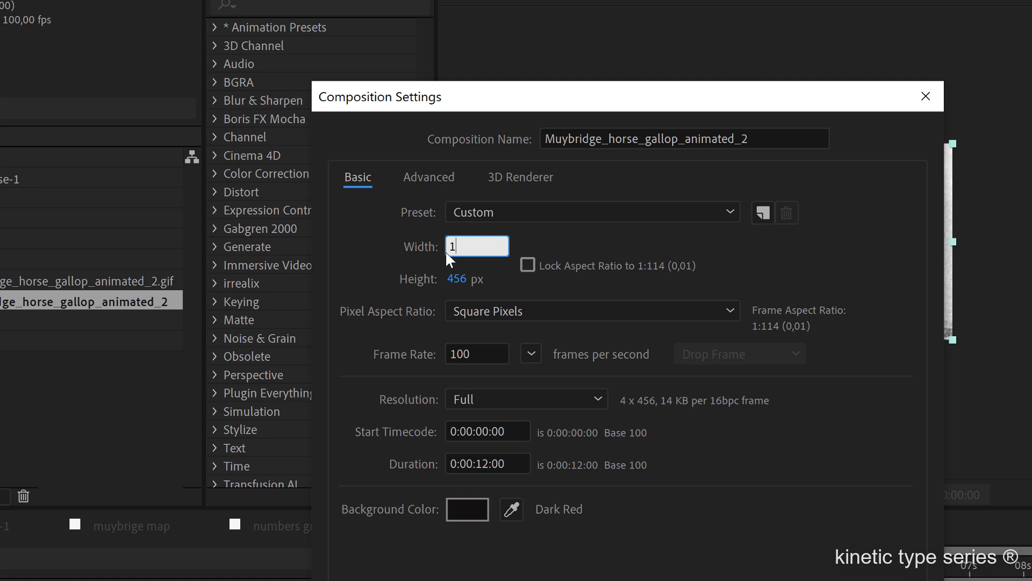
{"action": "type", "text": "0801"}
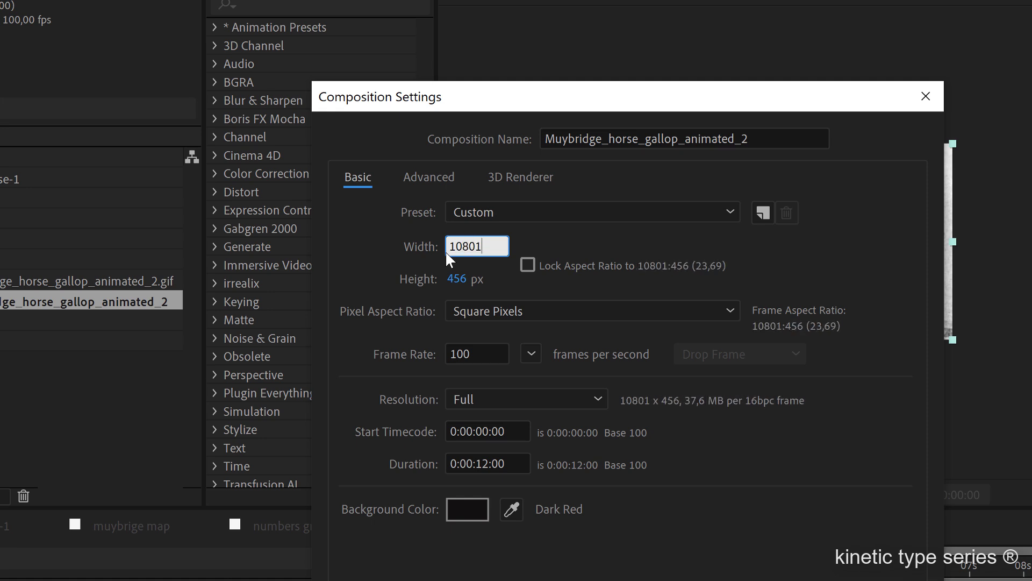
{"action": "key", "text": "BackSpace"}
{"action": "left_click", "coordinate": [457, 278]}
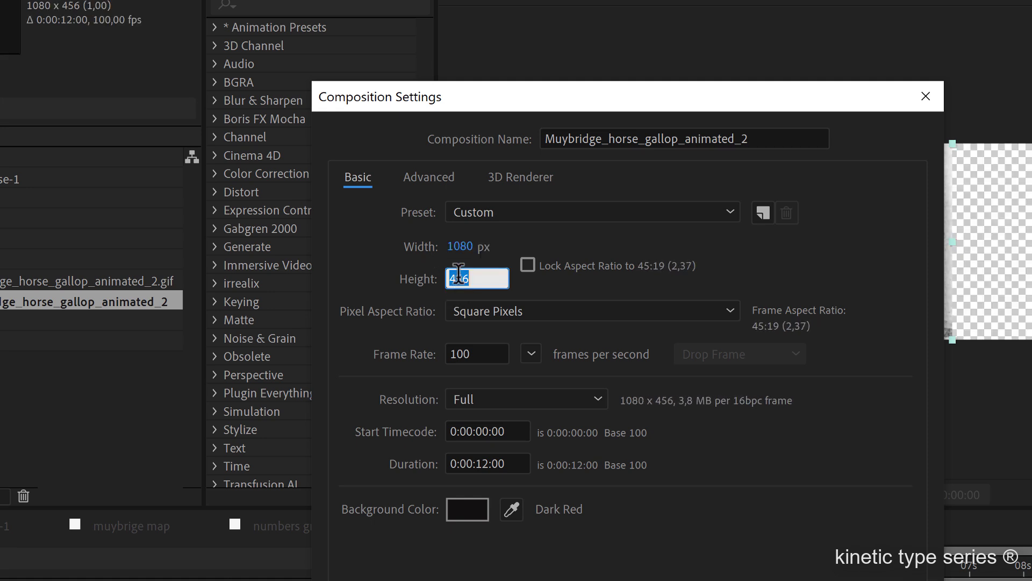
{"action": "type", "text": "1080"}
{"action": "key", "text": "Return"}
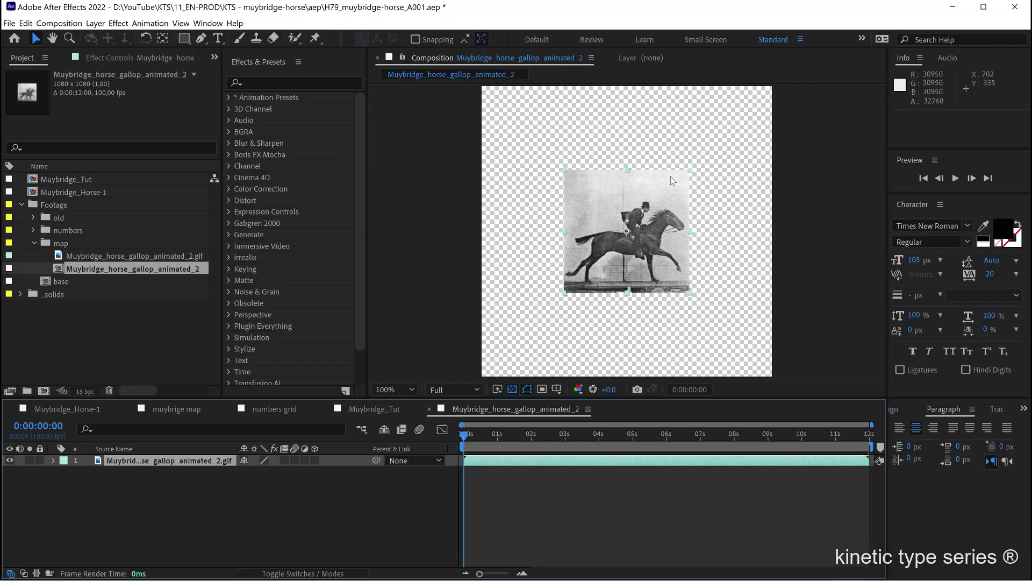
{"action": "key", "text": "comma"}
{"action": "left_click_drag", "start_coordinate": [660, 202], "coordinate": [697, 182]}
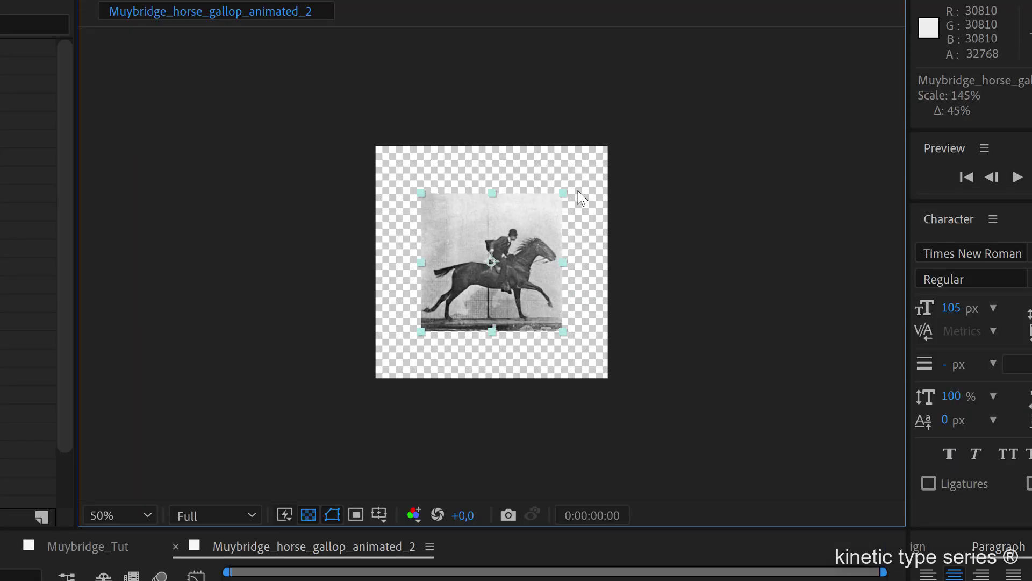
Scale the horse footage to fill the square frame and search the effects for 'mos'
{"action": "left_click_drag", "start_coordinate": [602, 183], "coordinate": [611, 177]}
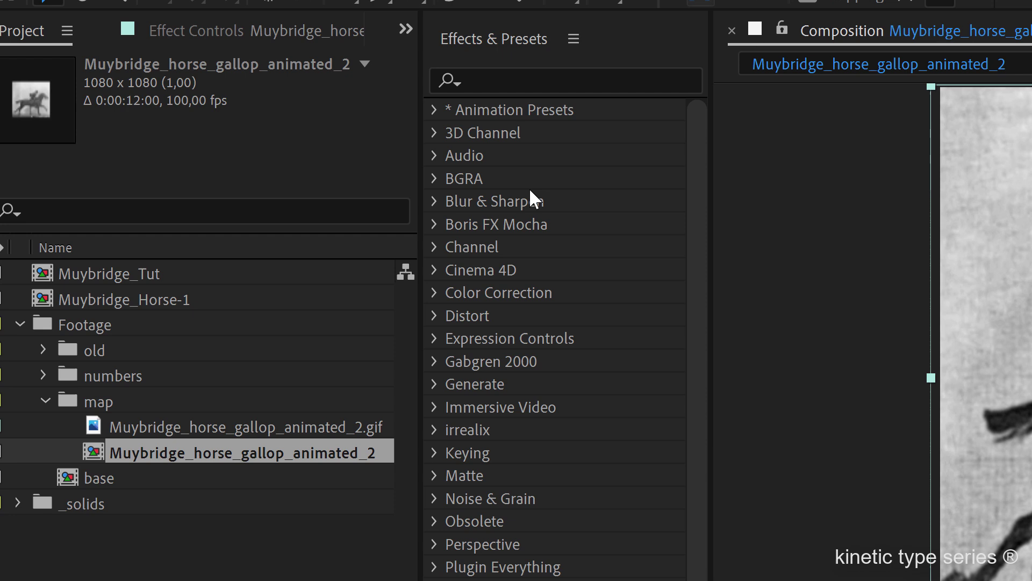
{"action": "left_click", "coordinate": [554, 71]}
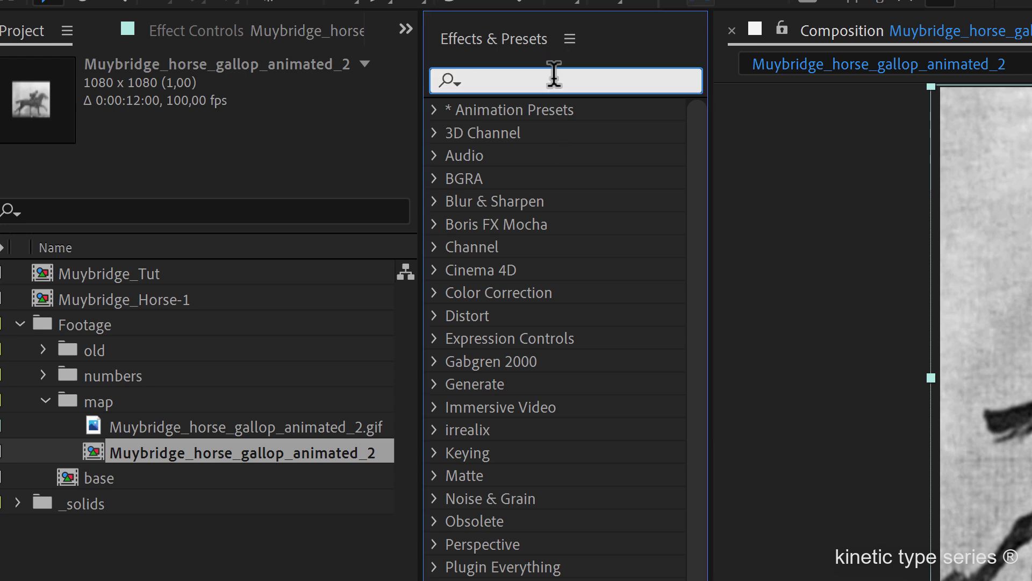
{"action": "type", "text": "mos"}
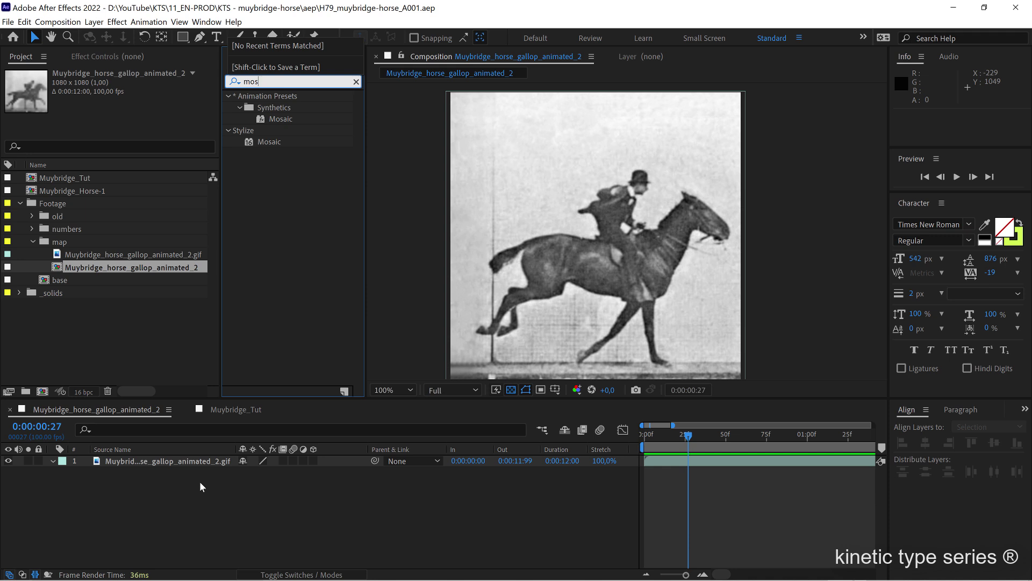
Add a new adjustment layer above the horse footage layer
{"action": "left_click", "coordinate": [199, 482]}
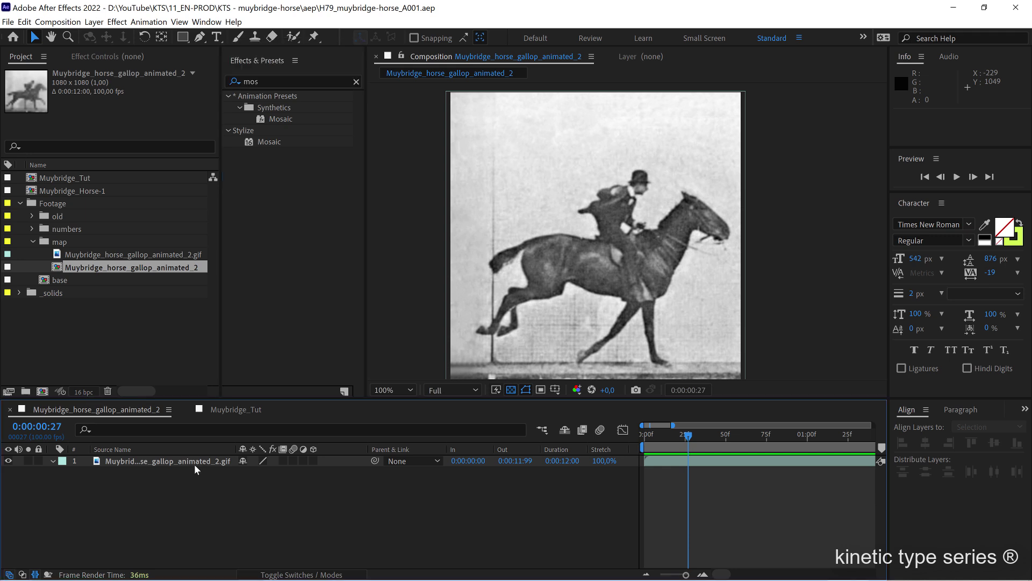
{"action": "left_click", "coordinate": [195, 463]}
{"action": "left_click", "coordinate": [195, 482]}
{"action": "left_click", "coordinate": [95, 22]}
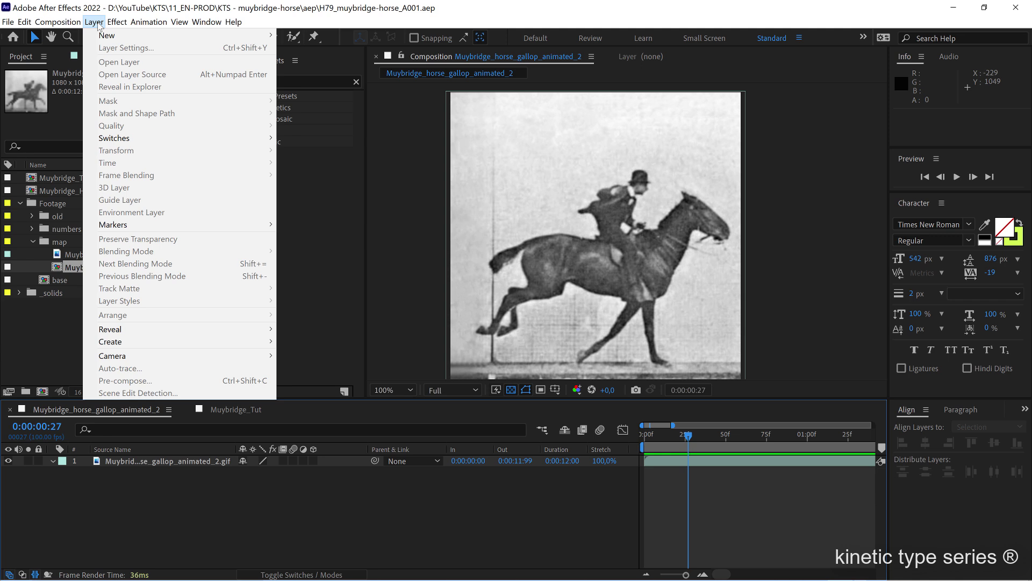
{"action": "mouse_move", "coordinate": [134, 36]}
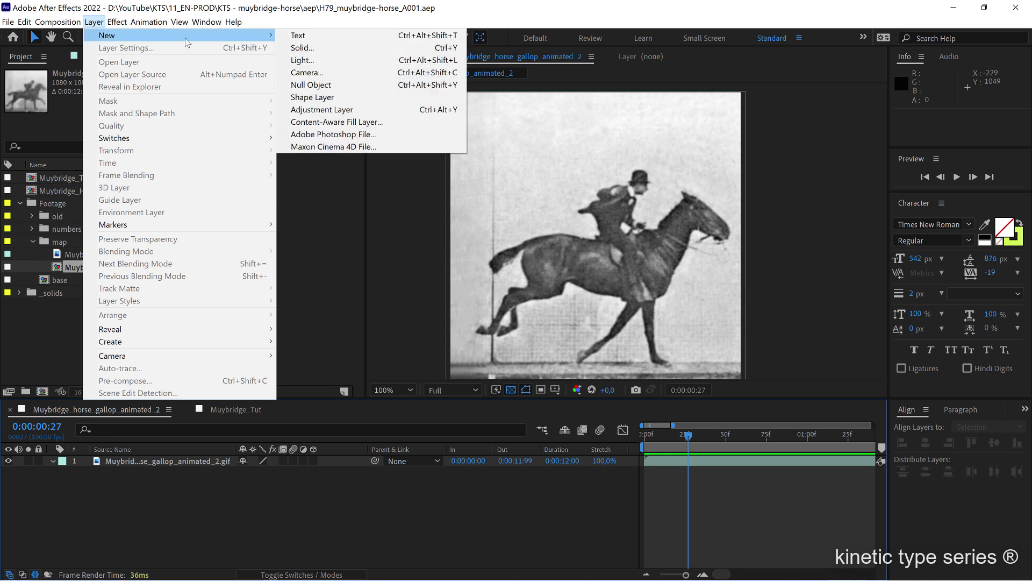
{"action": "left_click", "coordinate": [355, 109]}
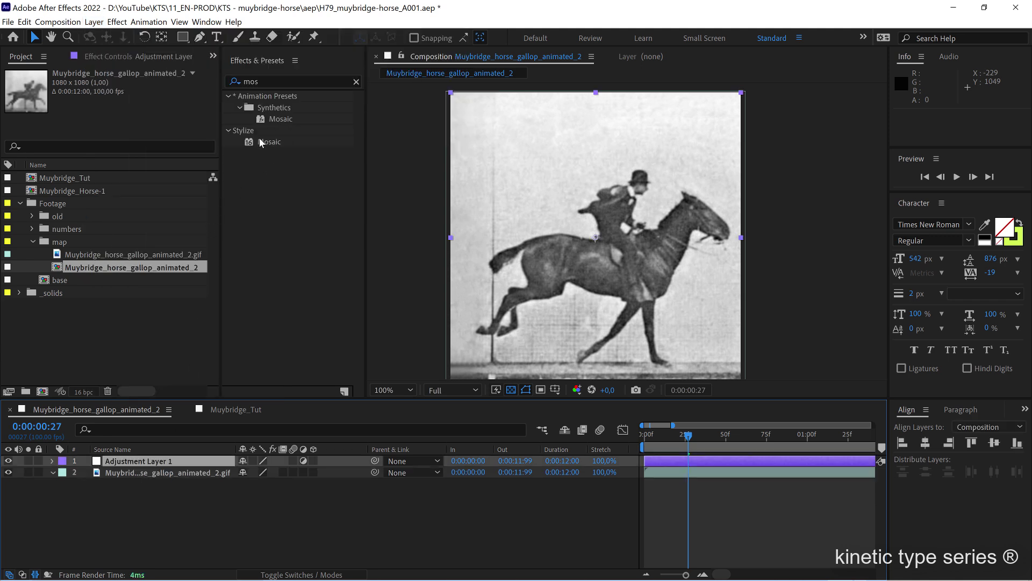
Apply Stylize > Mosaic to the adjustment layer and scrub to check the 10×10 pixelated horse
{"action": "left_click_drag", "start_coordinate": [262, 143], "coordinate": [168, 463]}
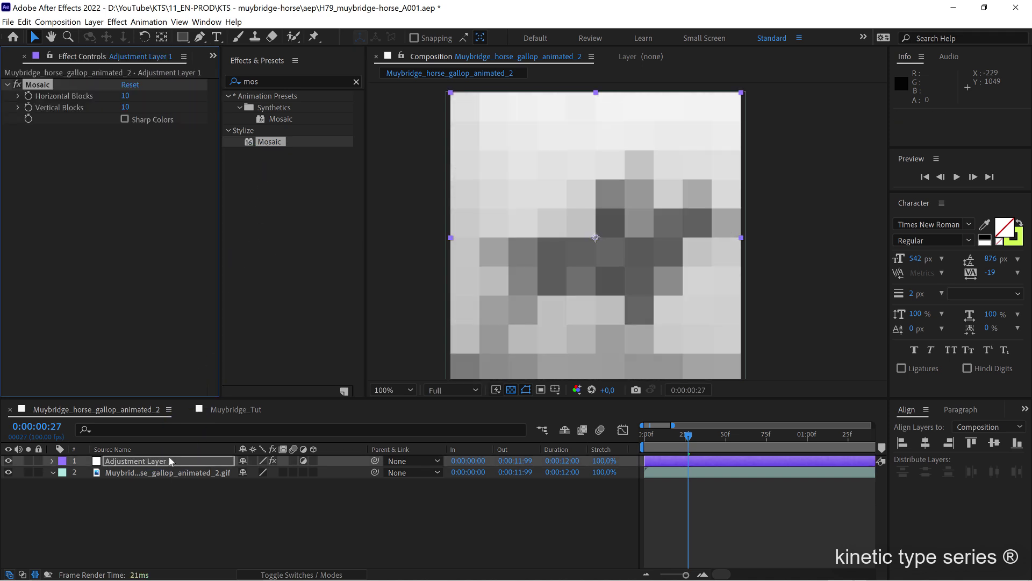
{"action": "mouse_move", "coordinate": [670, 438]}
{"action": "left_mouse_down"}
{"action": "mouse_move", "coordinate": [657, 436]}
{"action": "mouse_move", "coordinate": [695, 442]}
{"action": "mouse_move", "coordinate": [684, 441]}
{"action": "left_mouse_up"}
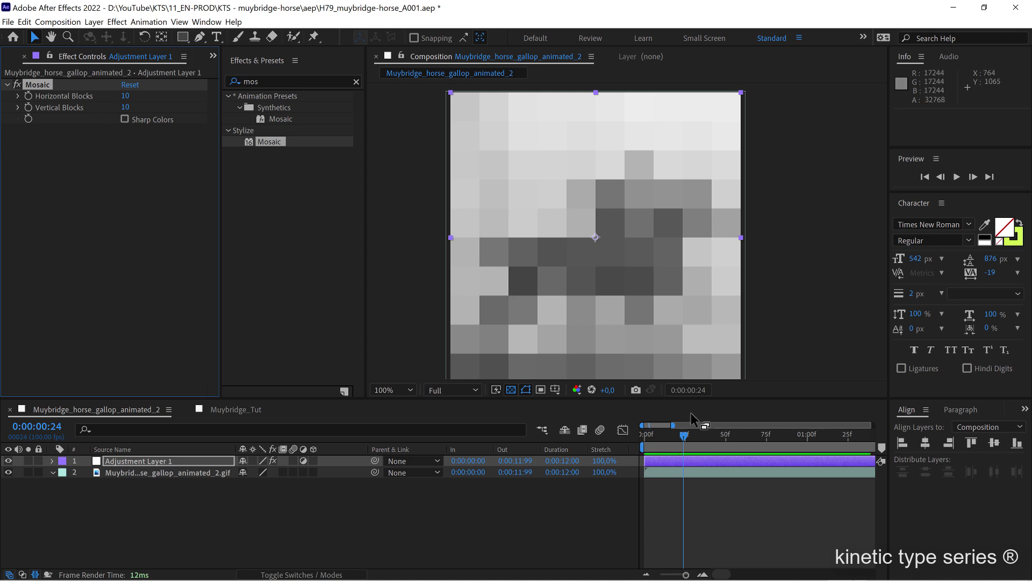
{"action": "left_click_drag", "start_coordinate": [686, 439], "coordinate": [739, 446]}
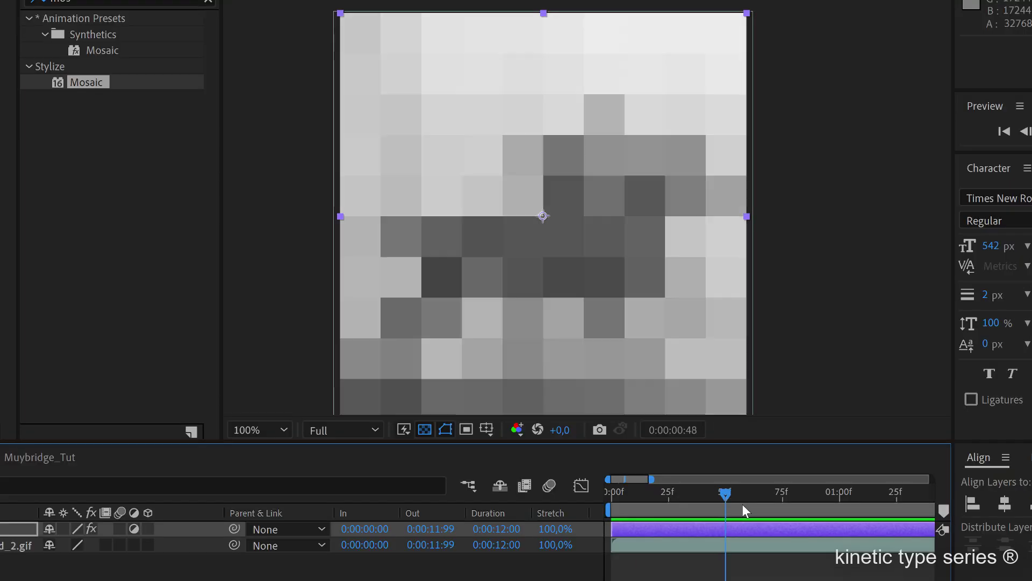
{"action": "left_click_drag", "start_coordinate": [742, 506], "coordinate": [671, 504]}
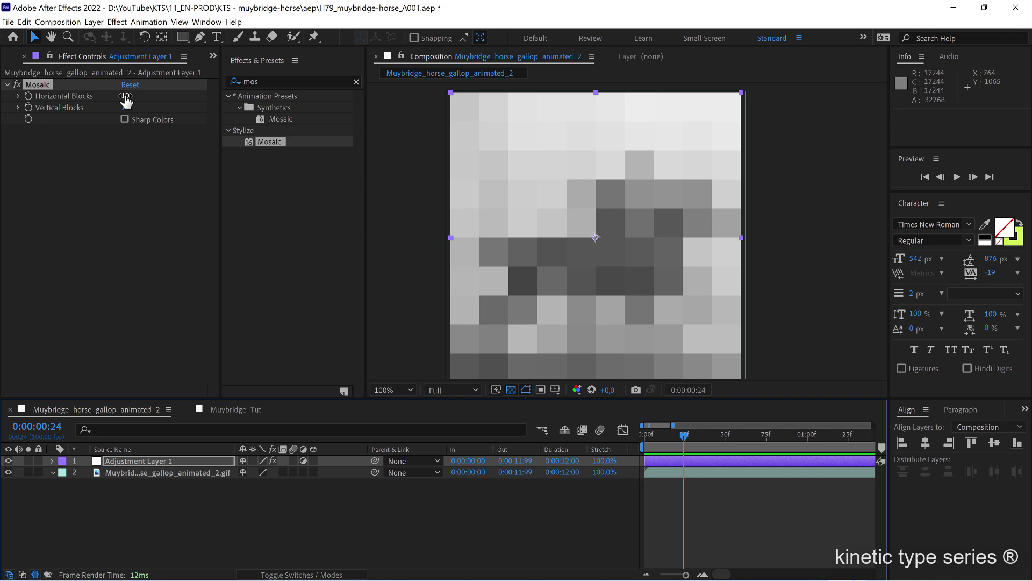
Set Mosaic Horizontal Blocks and Vertical Blocks to 35 each, then scrub through the gallop
{"action": "left_click", "coordinate": [125, 98]}
{"action": "type", "text": "35"}
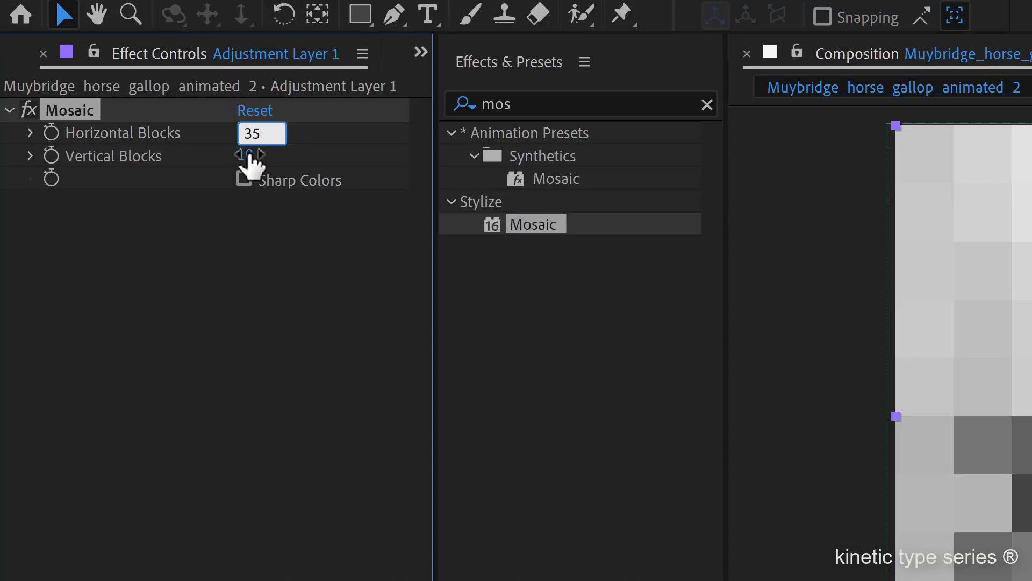
{"action": "left_click", "coordinate": [246, 156]}
{"action": "type", "text": "35"}
{"action": "key", "text": "Return"}
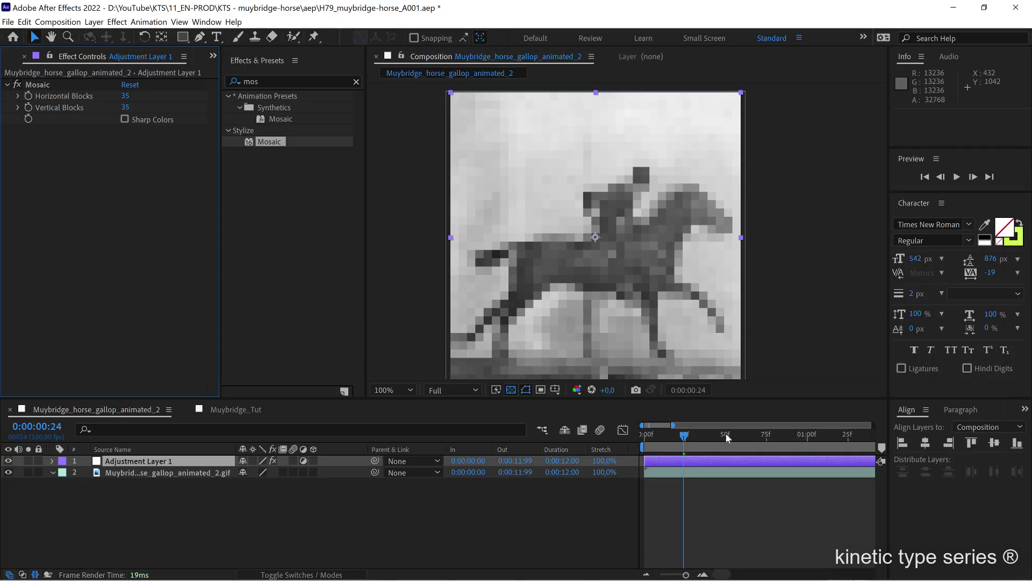
{"action": "mouse_move", "coordinate": [679, 431]}
{"action": "left_mouse_down"}
{"action": "mouse_move", "coordinate": [726, 436]}
{"action": "mouse_move", "coordinate": [666, 427]}
{"action": "mouse_move", "coordinate": [703, 444]}
{"action": "mouse_move", "coordinate": [683, 436]}
{"action": "left_mouse_up"}
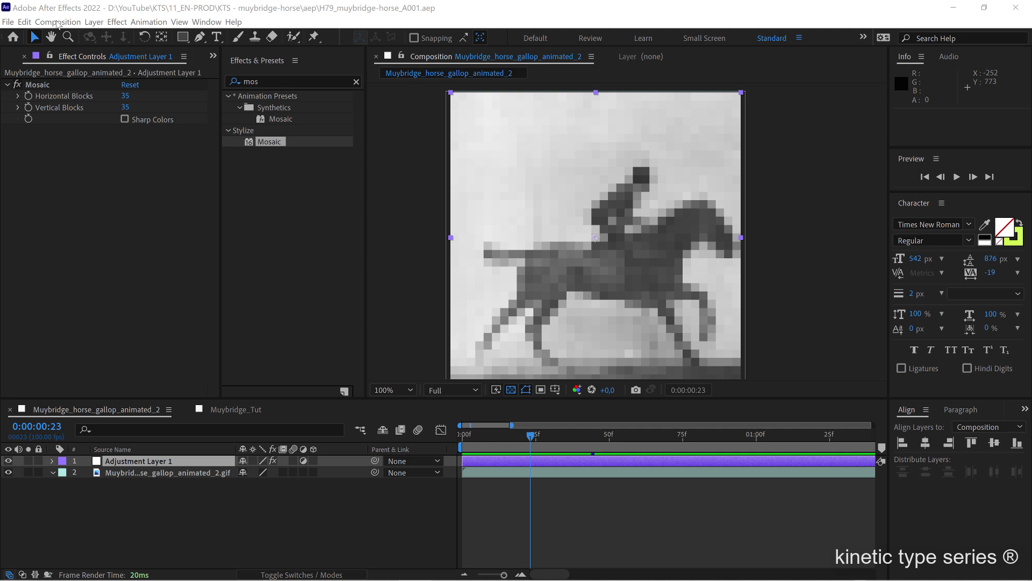
Start a new composition with Width and Height computed as 1080/35 (31 px)
{"action": "left_click", "coordinate": [58, 21]}
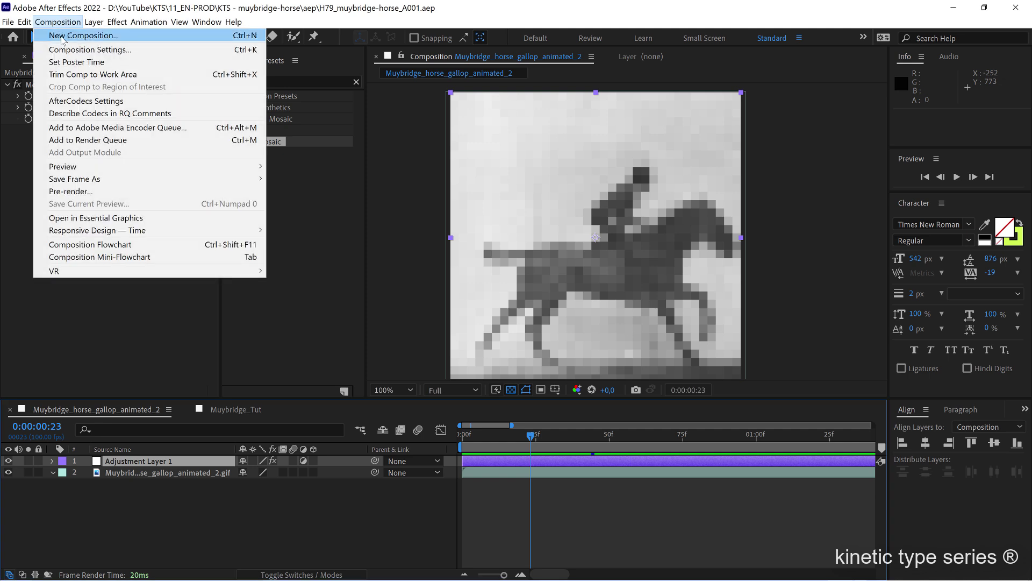
{"action": "left_click", "coordinate": [78, 47]}
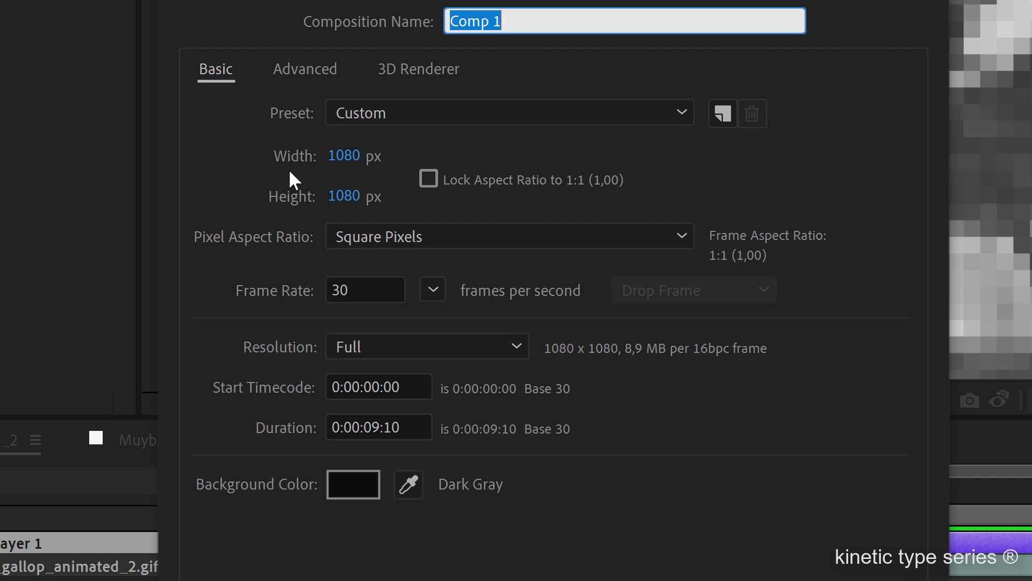
{"action": "left_click", "coordinate": [346, 156]}
{"action": "left_click", "coordinate": [368, 157]}
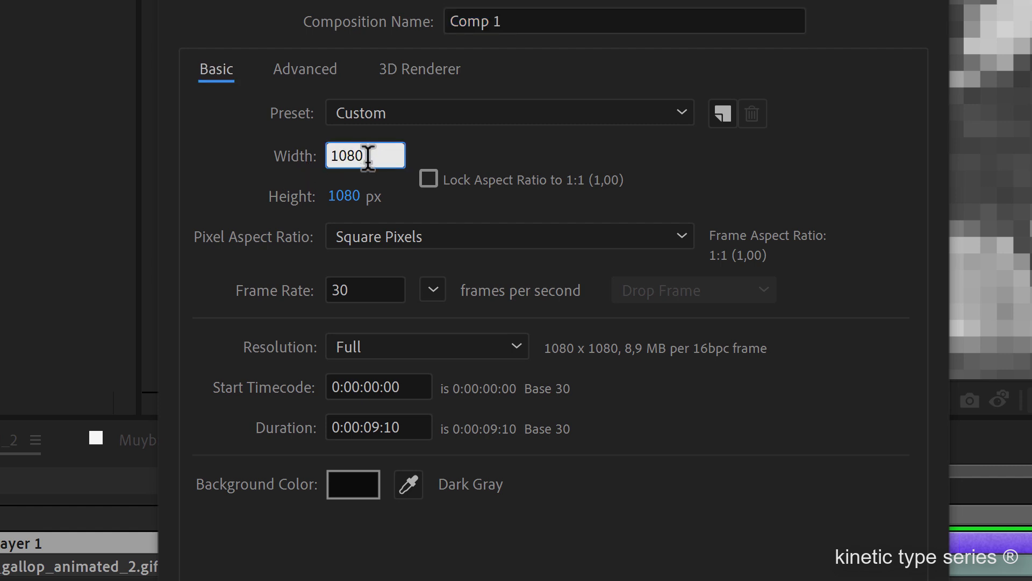
{"action": "type", "text": "/35"}
{"action": "key", "text": "Tab"}
{"action": "left_click", "coordinate": [367, 196]}
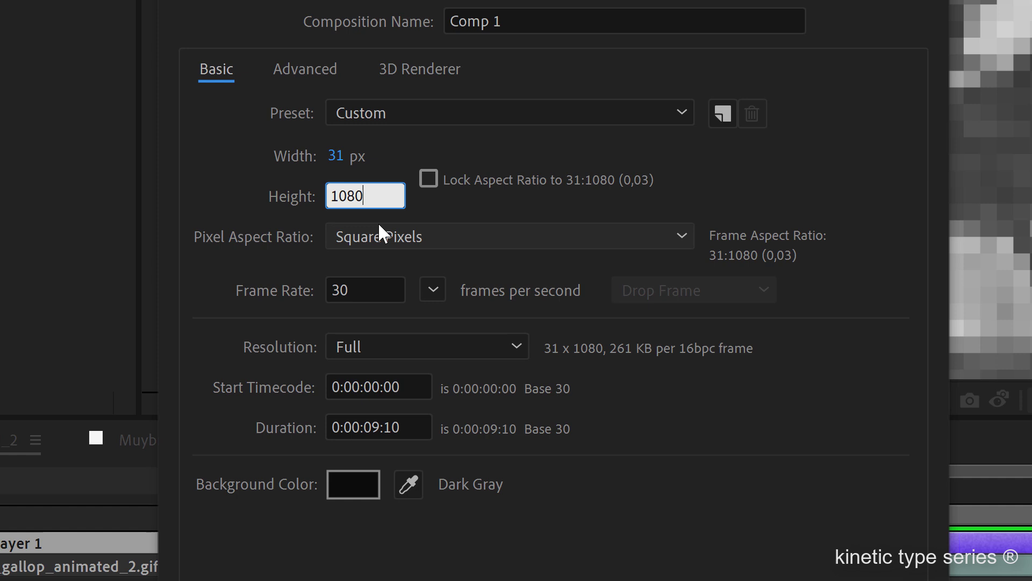
{"action": "type", "text": "/35"}
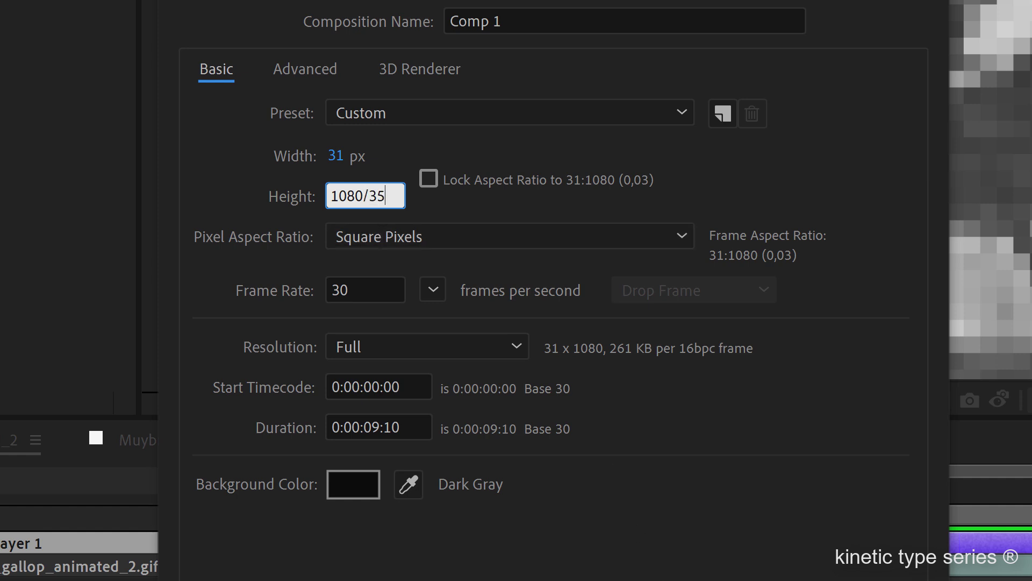
Name the composition 'numbers' and create it
{"action": "left_click", "coordinate": [548, 13]}
{"action": "key", "text": "ctrl+a"}
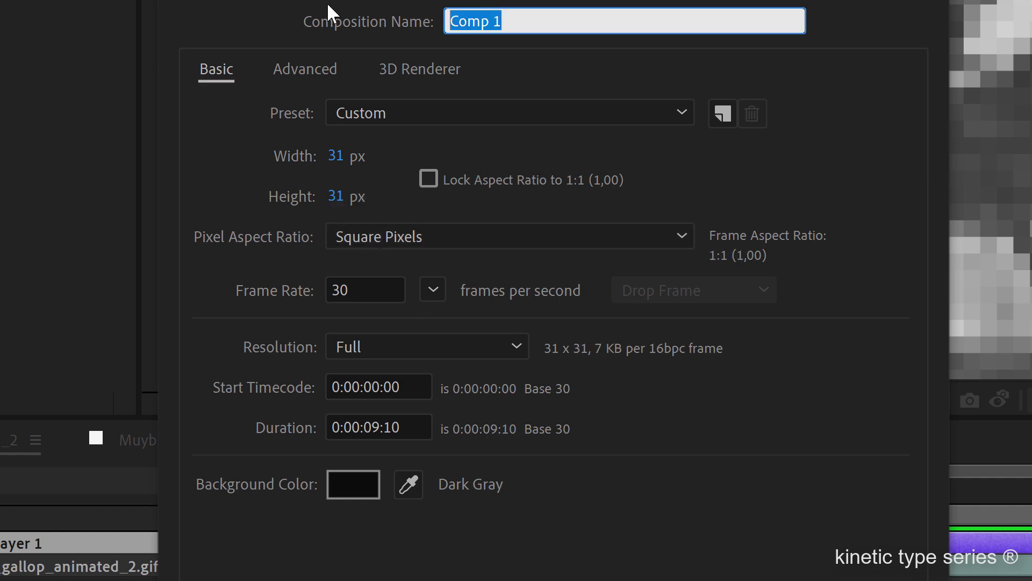
{"action": "type", "text": "n"}
{"action": "key", "text": "BackSpace"}
{"action": "type", "text": "numbers"}
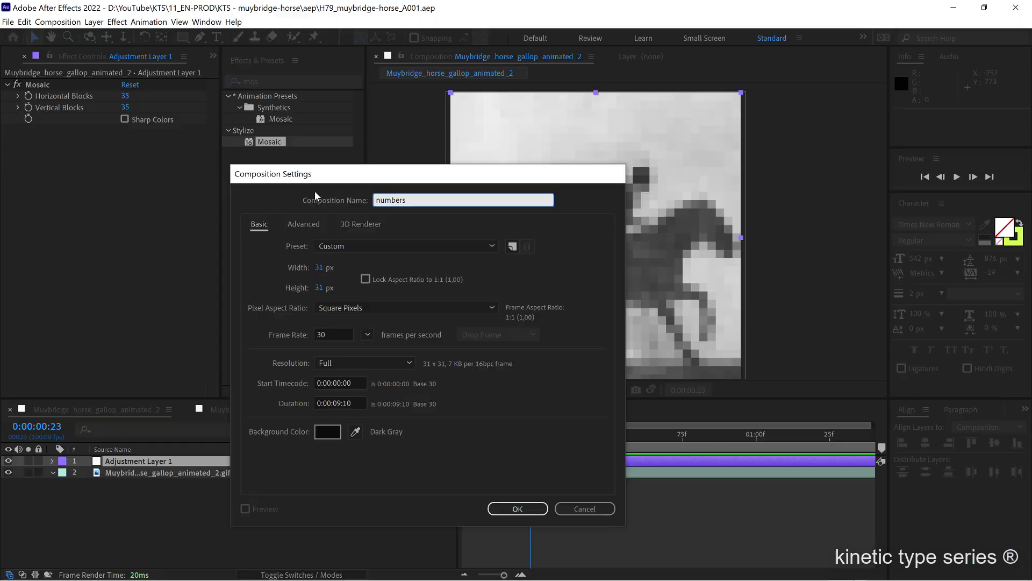
{"action": "key", "text": "Return"}
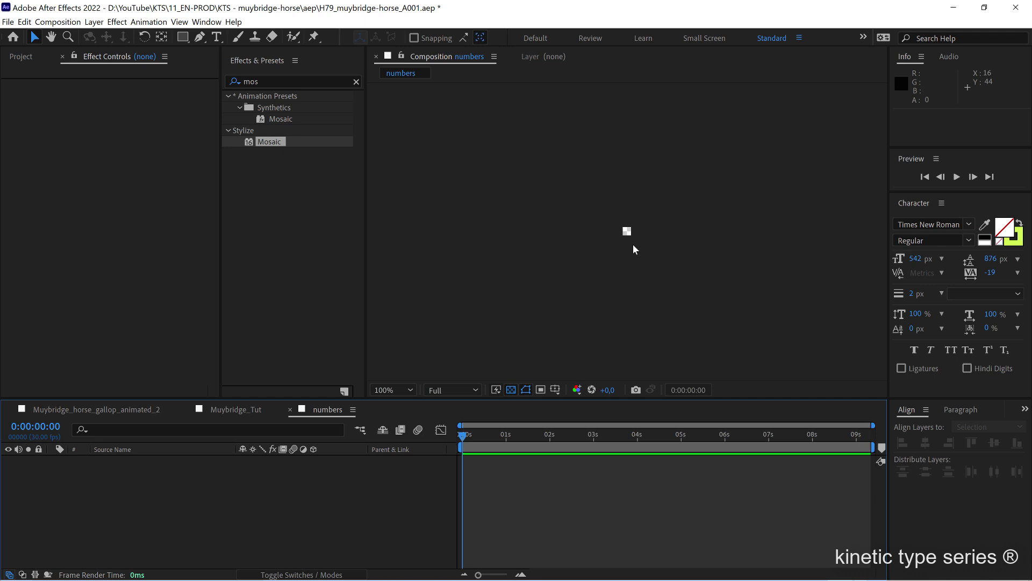
Zoom in and type the digit 1 as a new text layer in the numbers comp
{"action": "key", "text": "period"}
{"action": "key", "text": "period"}
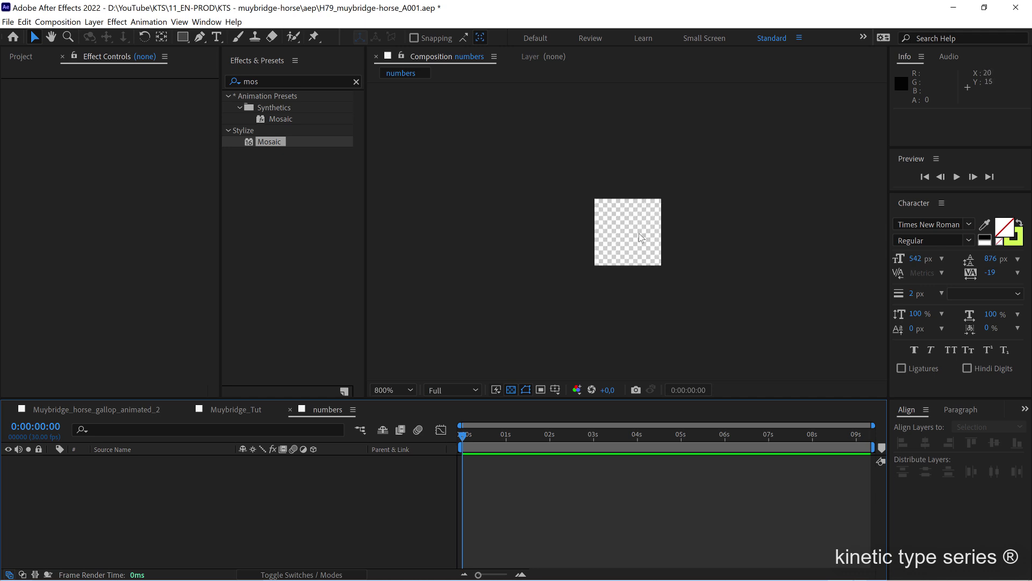
{"action": "left_click", "coordinate": [215, 38]}
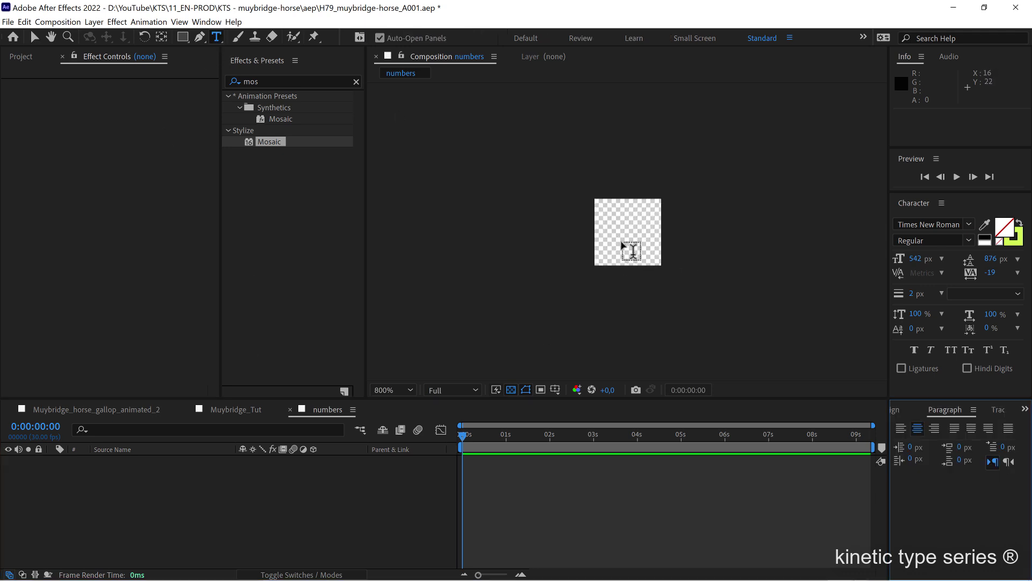
{"action": "left_click", "coordinate": [605, 237]}
{"action": "type", "text": "1"}
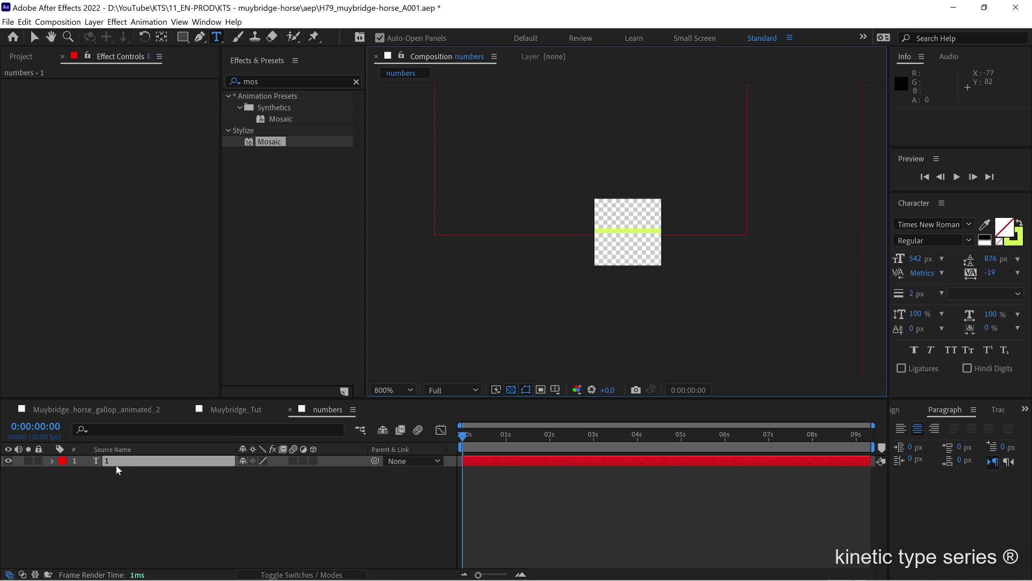
{"action": "key", "text": "Escape"}
Enlarge the 1 to 36 px, centre it in the comp, and expand the text layer
{"action": "key", "text": "v"}
{"action": "left_click_drag", "start_coordinate": [605, 206], "coordinate": [625, 231]}
{"action": "left_click_drag", "start_coordinate": [914, 259], "coordinate": [904, 270]}
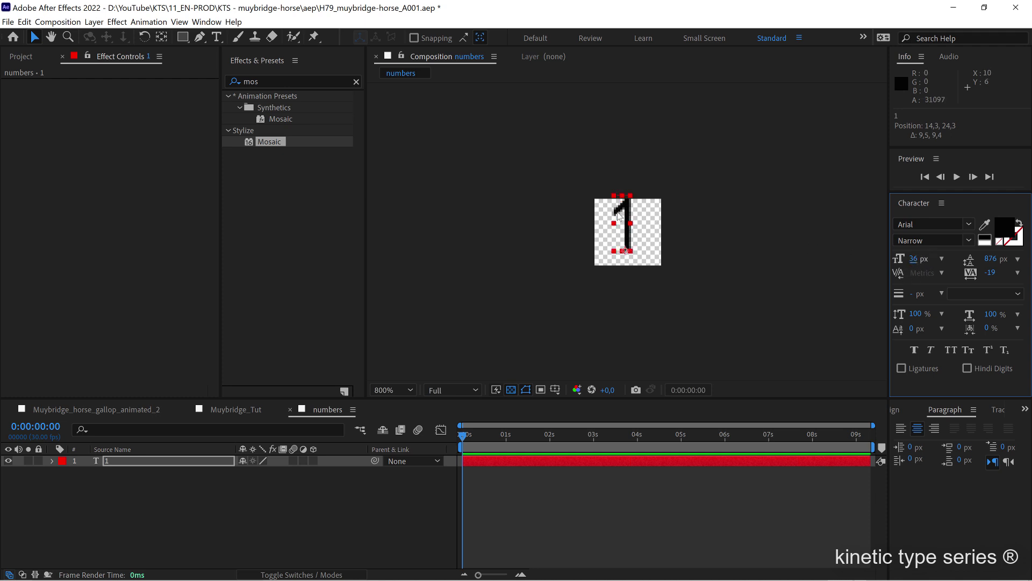
{"action": "left_click_drag", "start_coordinate": [622, 202], "coordinate": [625, 211]}
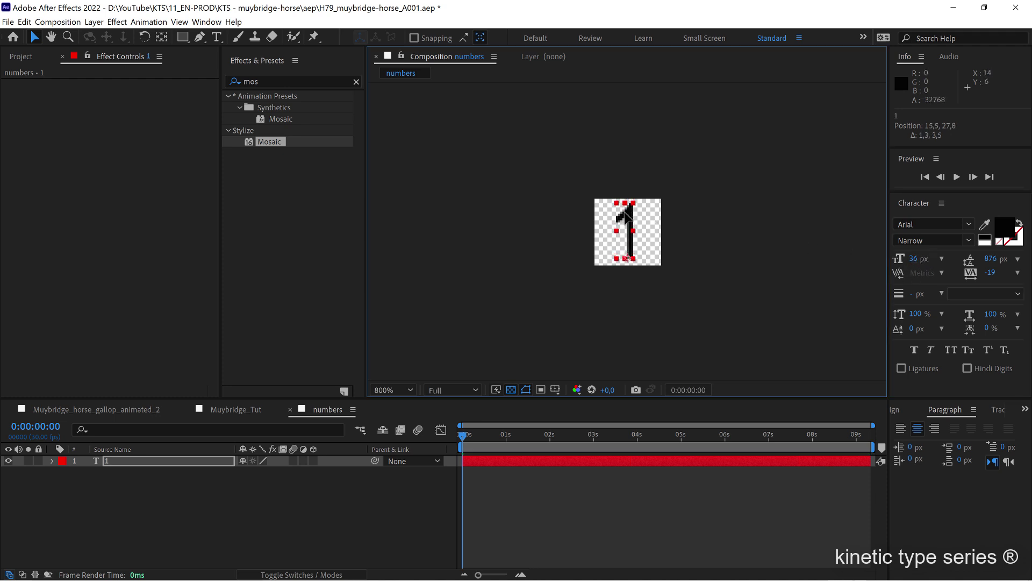
{"action": "left_click", "coordinate": [52, 461]}
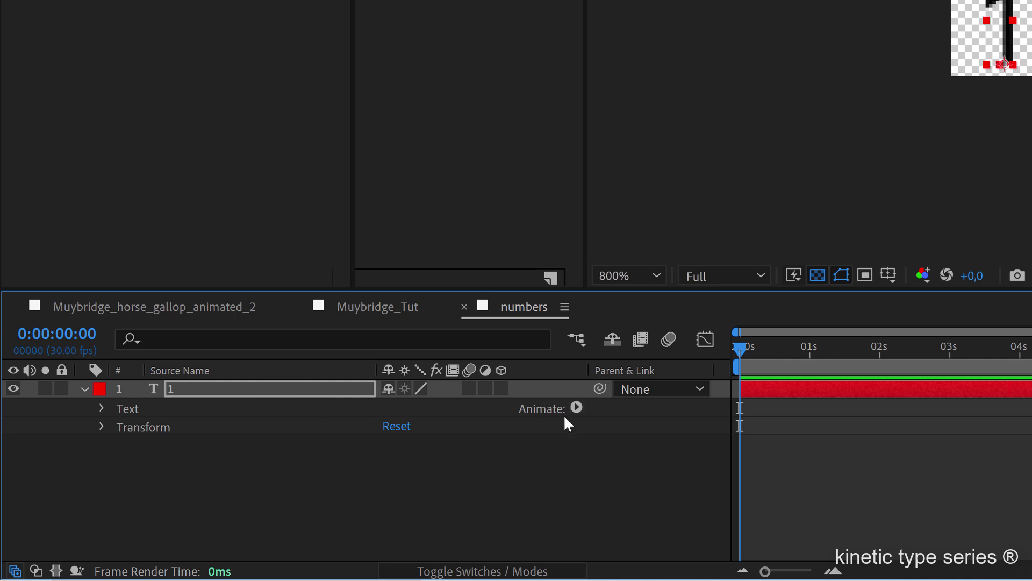
Add a Character Offset animator and set its starting keyframe at 0:00
{"action": "left_click", "coordinate": [576, 408]}
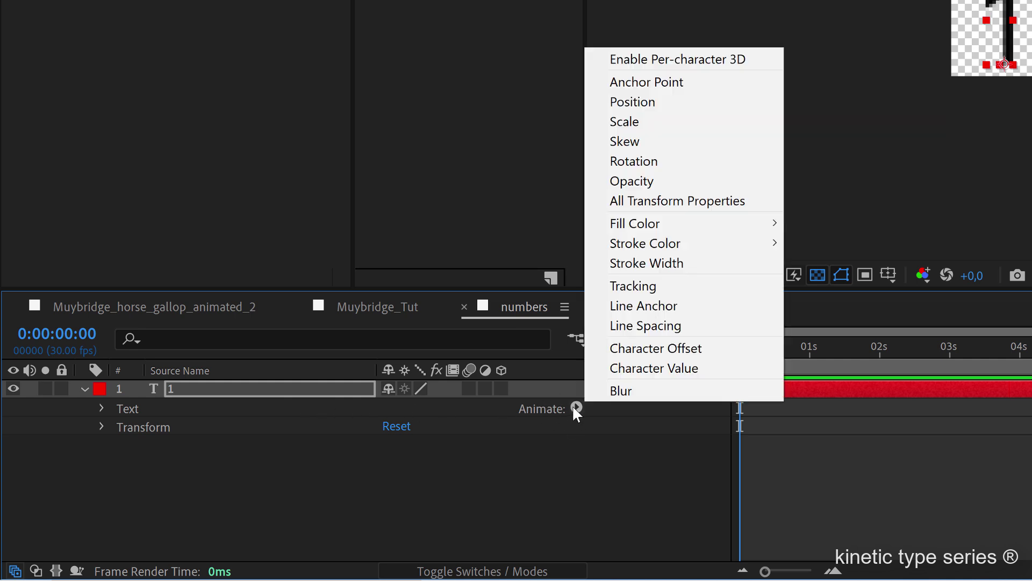
{"action": "left_click", "coordinate": [648, 350]}
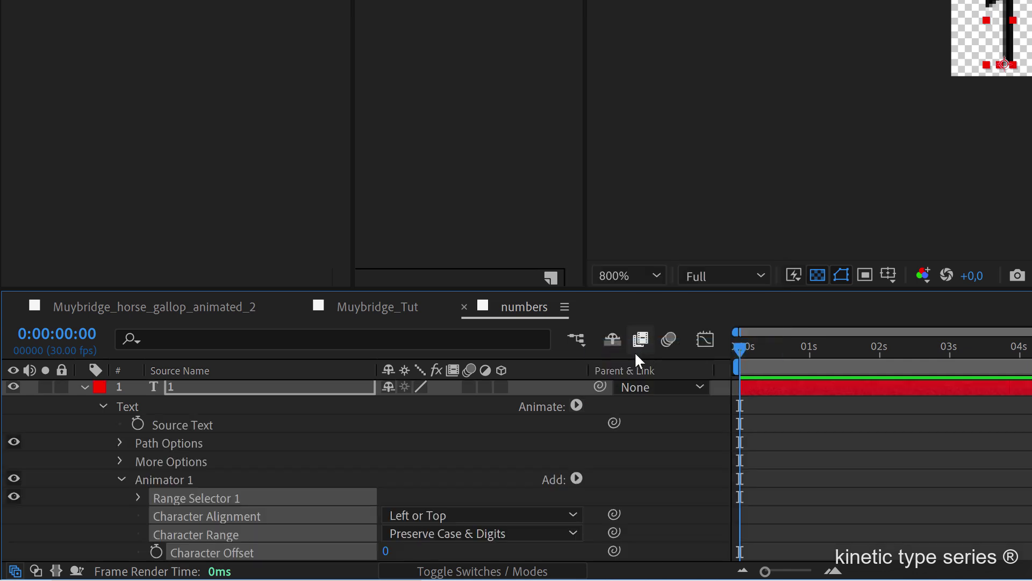
{"action": "scroll", "coordinate": [273, 507], "scroll_direction": "down", "scroll_amount": 1}
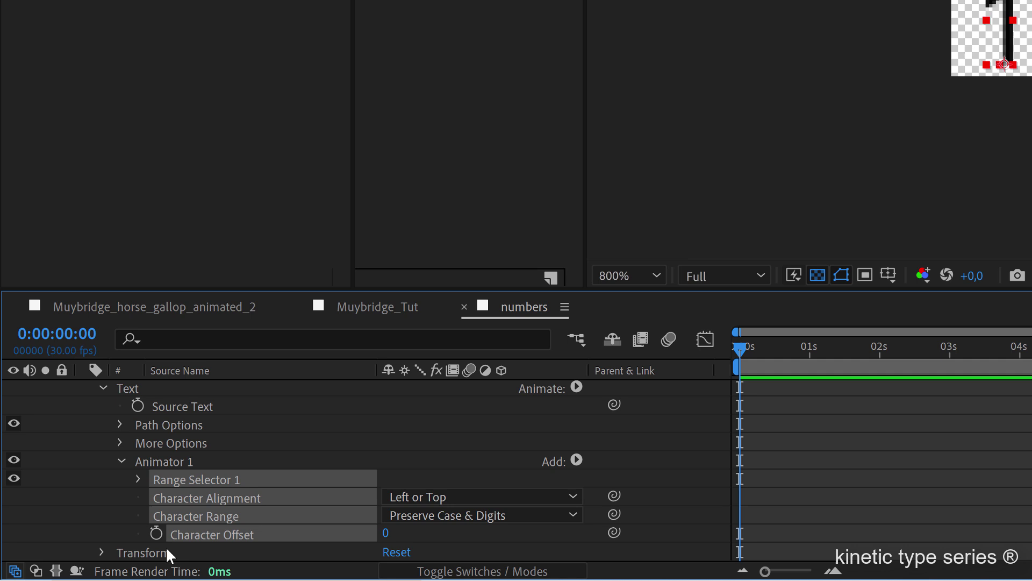
{"action": "left_click", "coordinate": [111, 524]}
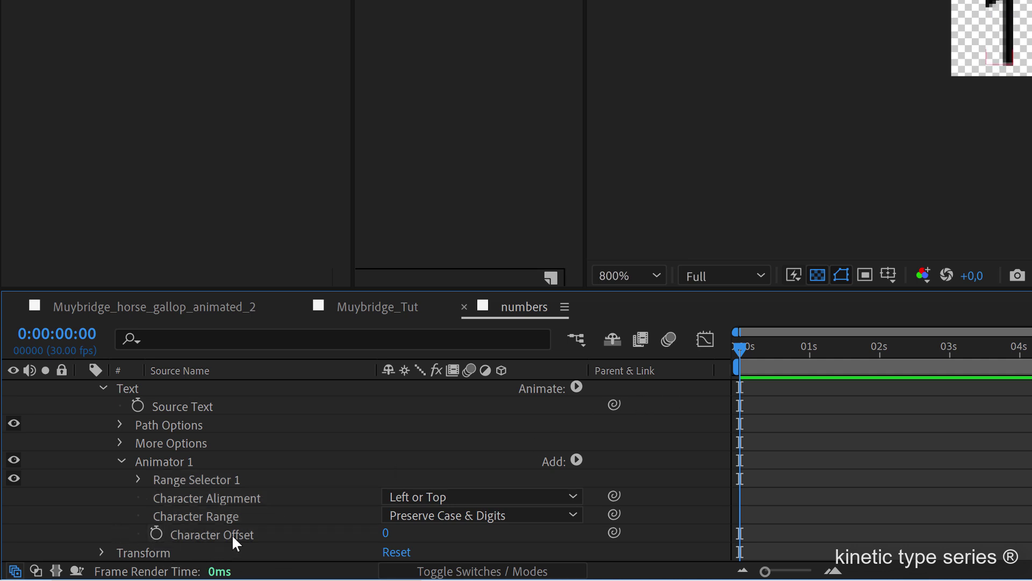
{"action": "left_click", "coordinate": [155, 534]}
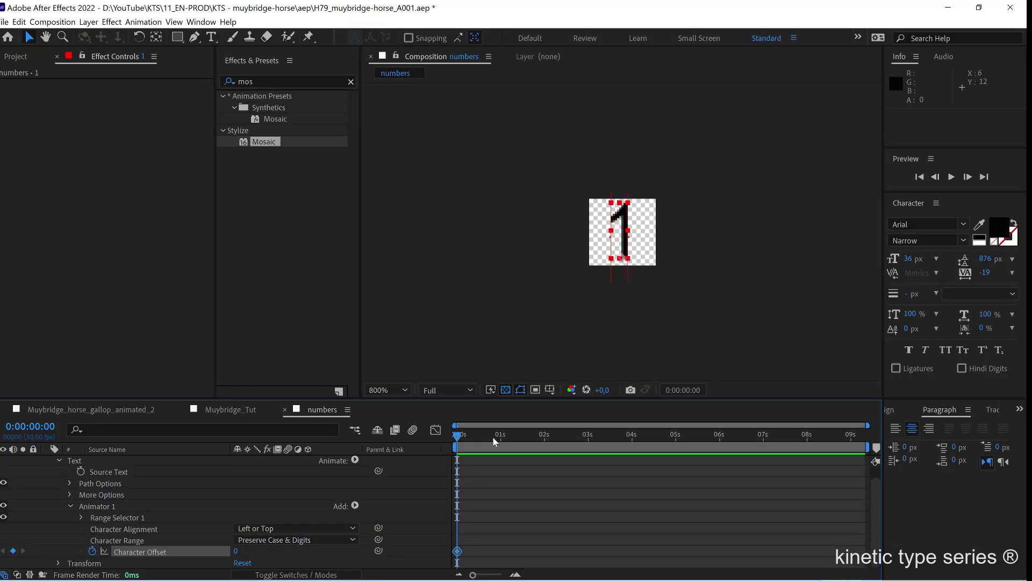
Set Character Offset to 80 at the end of the comp and preview the cycling digits
{"action": "left_click_drag", "start_coordinate": [739, 349], "coordinate": [884, 365]}
{"action": "left_click_drag", "start_coordinate": [548, 446], "coordinate": [875, 470]}
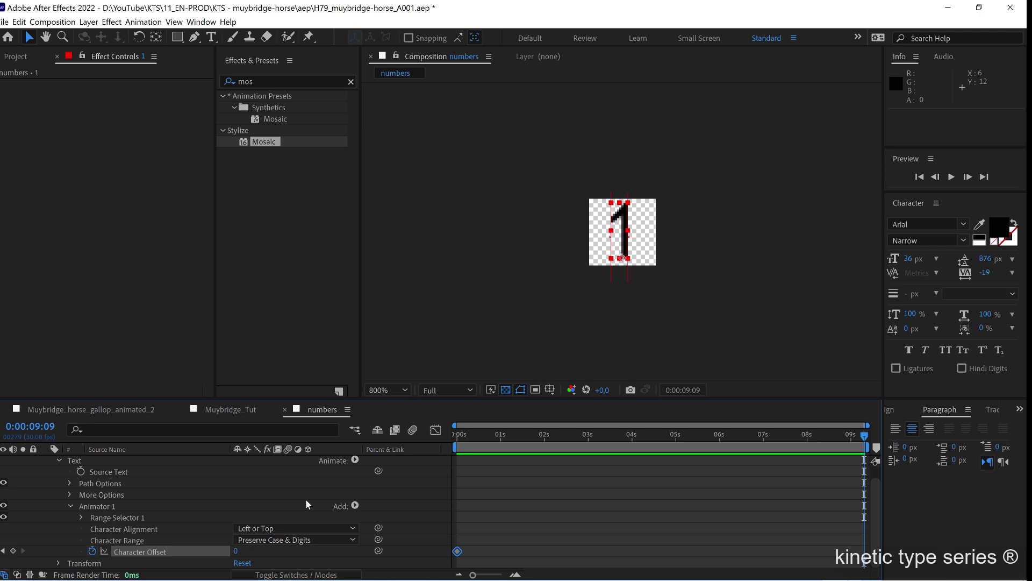
{"action": "left_click_drag", "start_coordinate": [236, 550], "coordinate": [266, 551]}
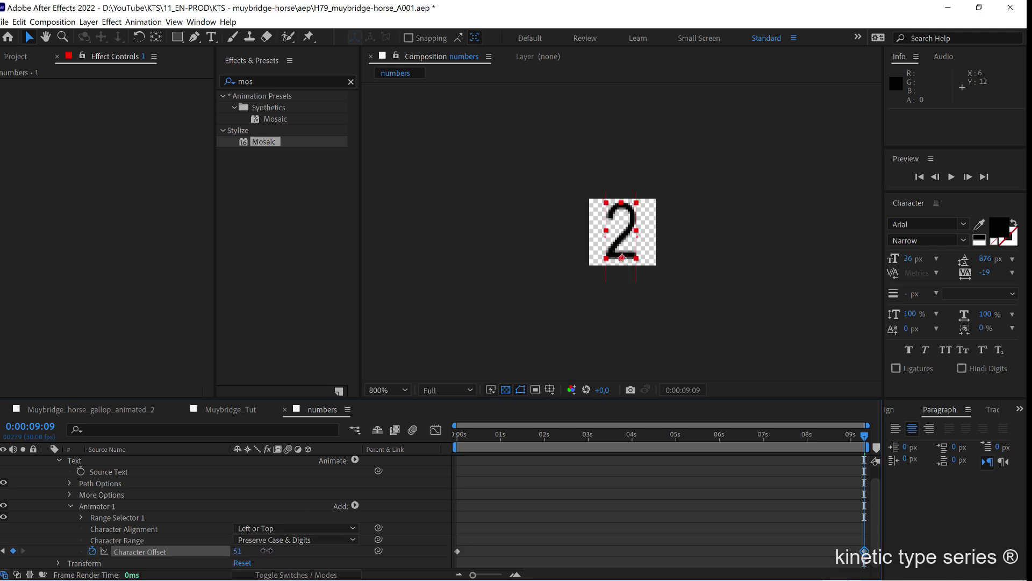
{"action": "left_click", "coordinate": [240, 550]}
{"action": "type", "text": "80"}
{"action": "left_click", "coordinate": [625, 522]}
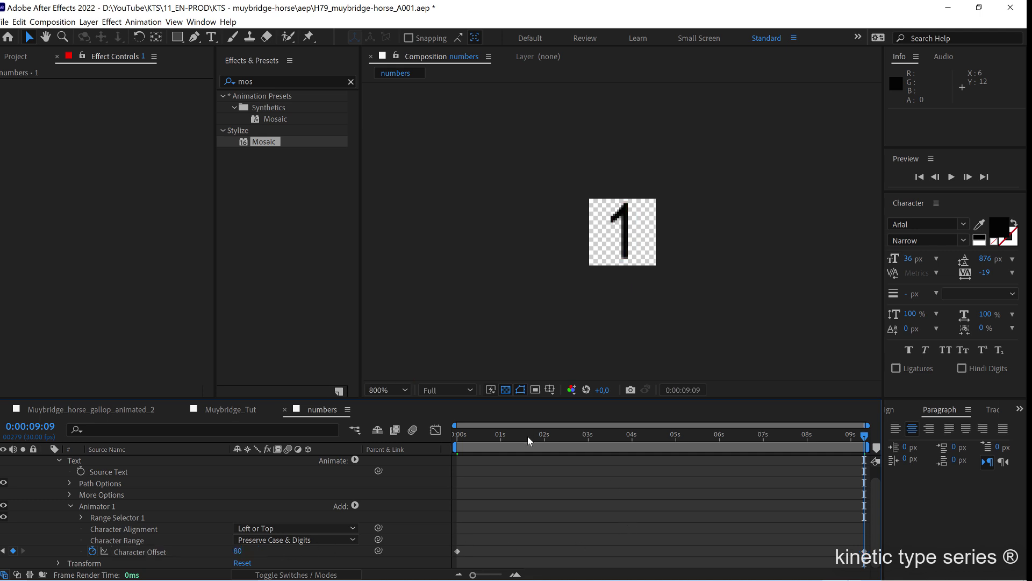
{"action": "mouse_move", "coordinate": [483, 439]}
{"action": "left_mouse_down"}
{"action": "mouse_move", "coordinate": [461, 438]}
{"action": "mouse_move", "coordinate": [475, 441]}
{"action": "left_mouse_up"}
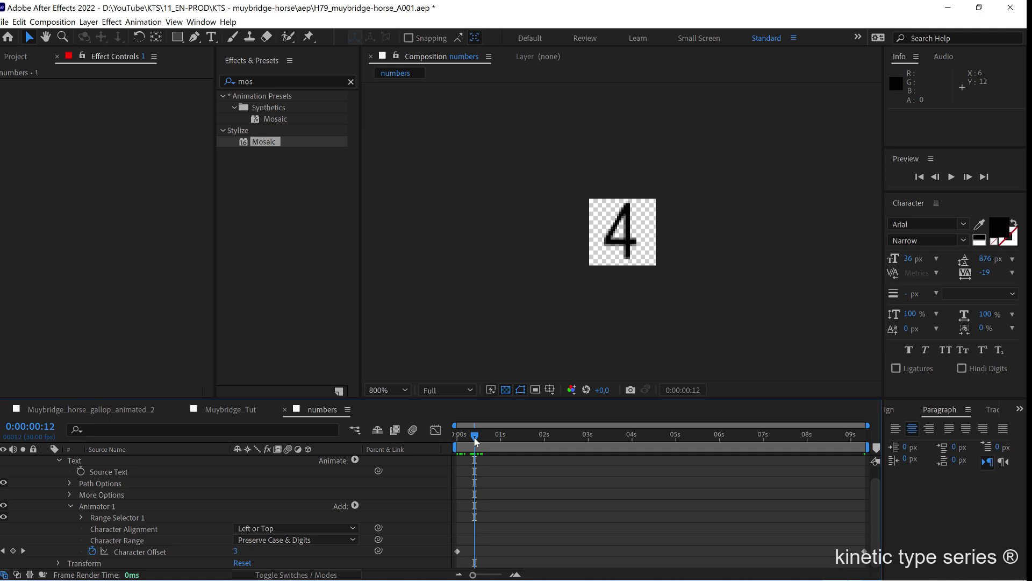
{"action": "key", "text": "space"}
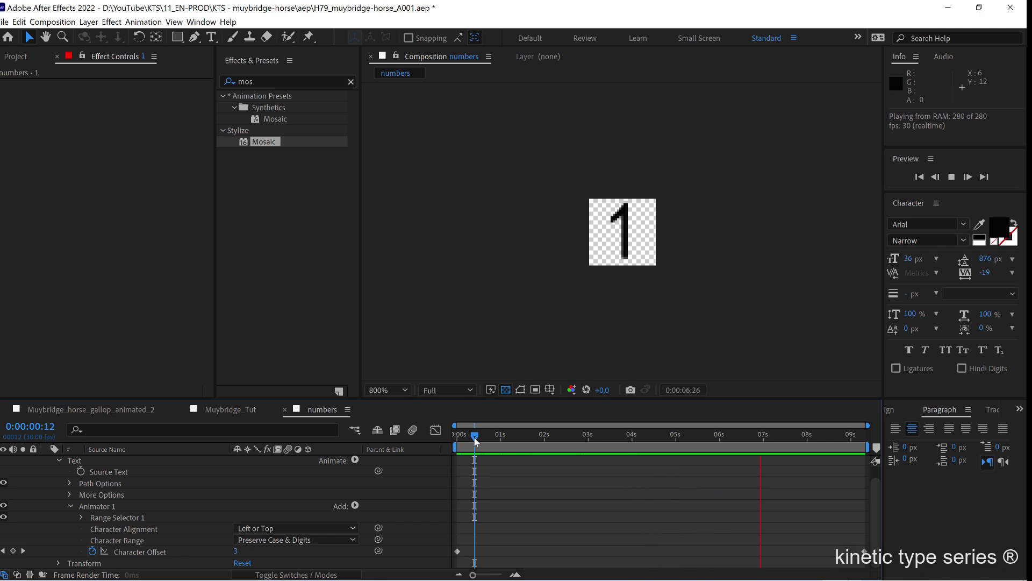
Stop the preview and create a new comp, numbers 2, containing the numbers comp
{"action": "key", "text": "space"}
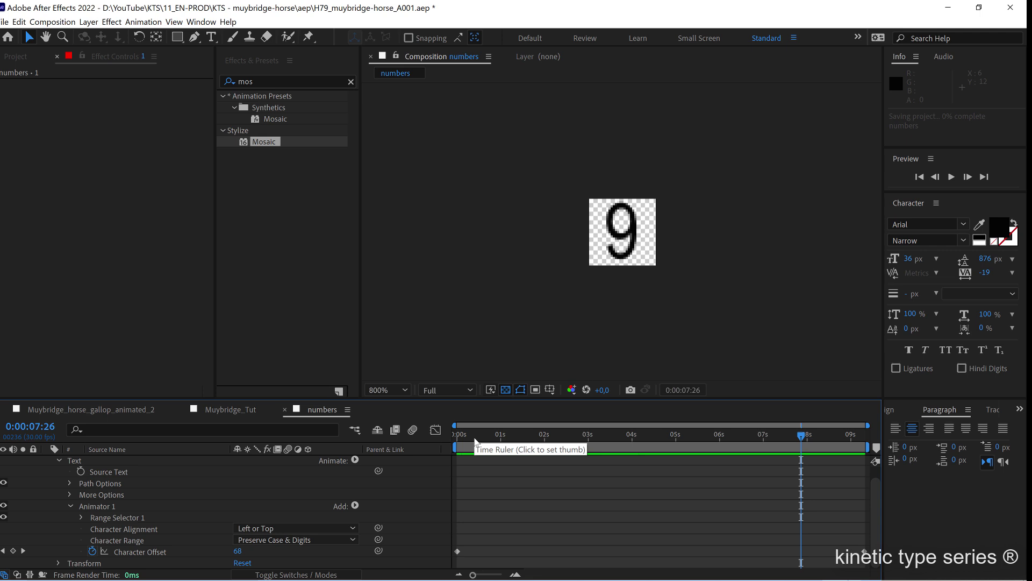
{"action": "left_click", "coordinate": [15, 56]}
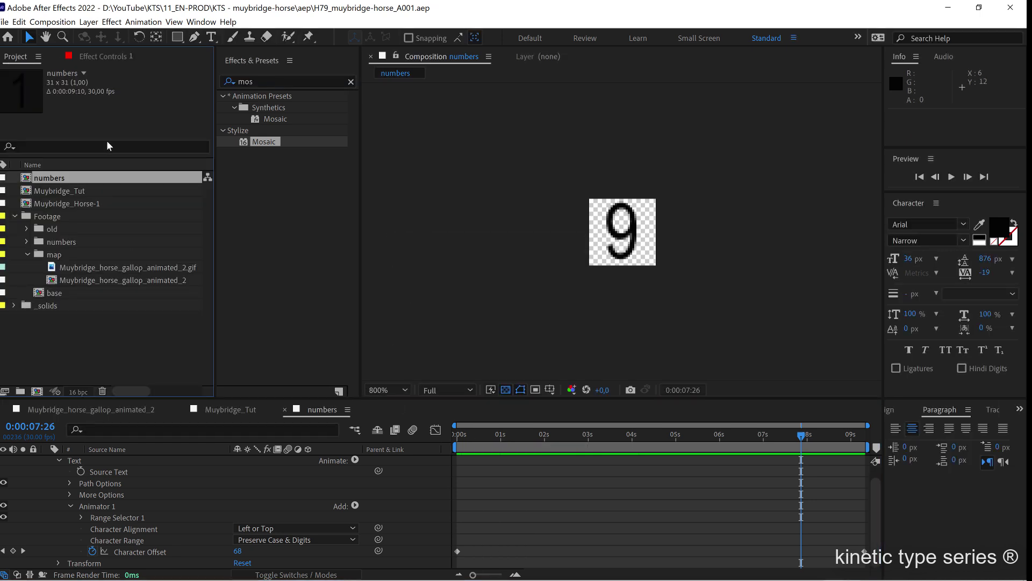
{"action": "left_click", "coordinate": [15, 216]}
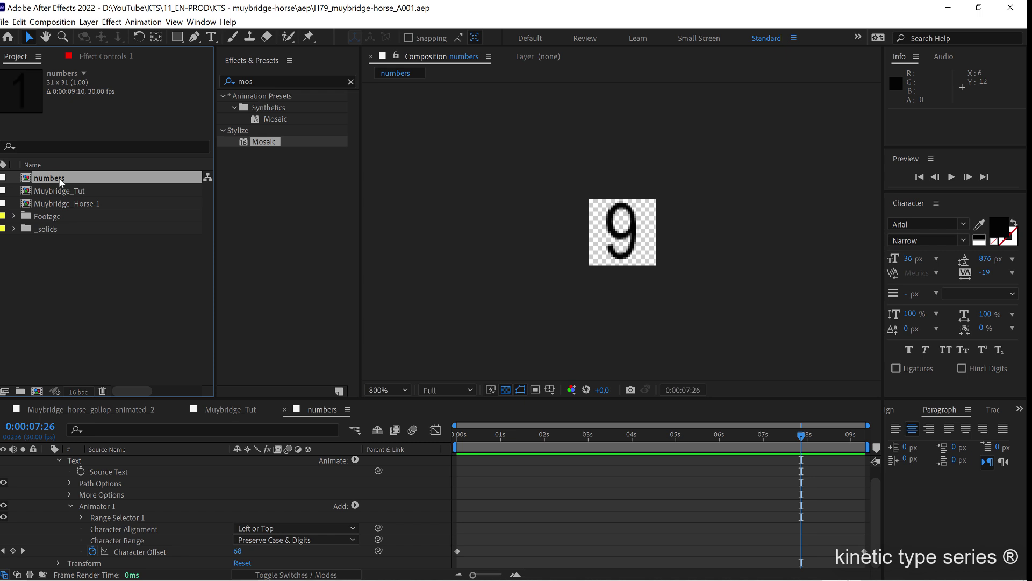
{"action": "left_click_drag", "start_coordinate": [61, 182], "coordinate": [37, 390]}
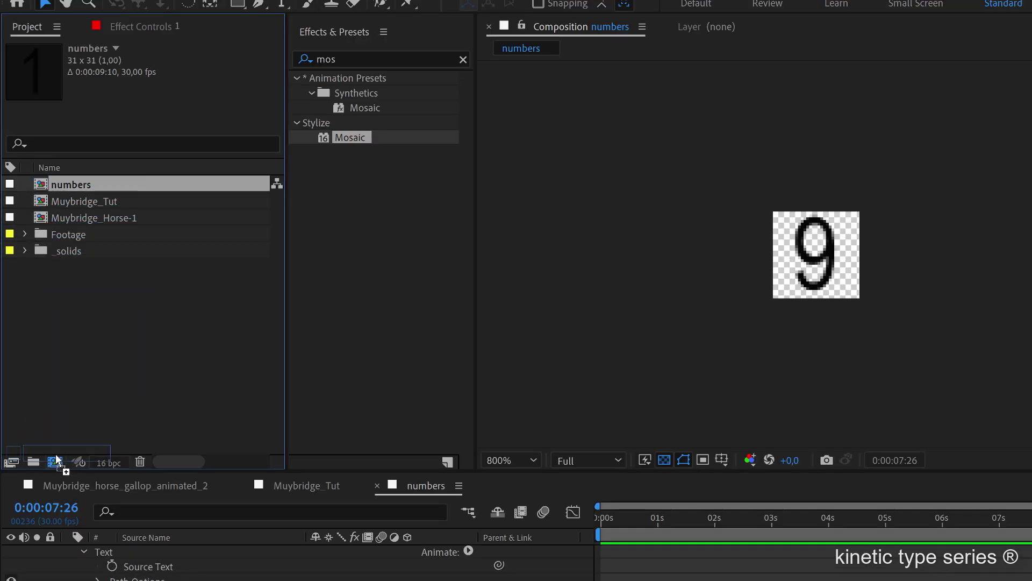
{"action": "left_click_drag", "start_coordinate": [56, 456], "coordinate": [55, 459]}
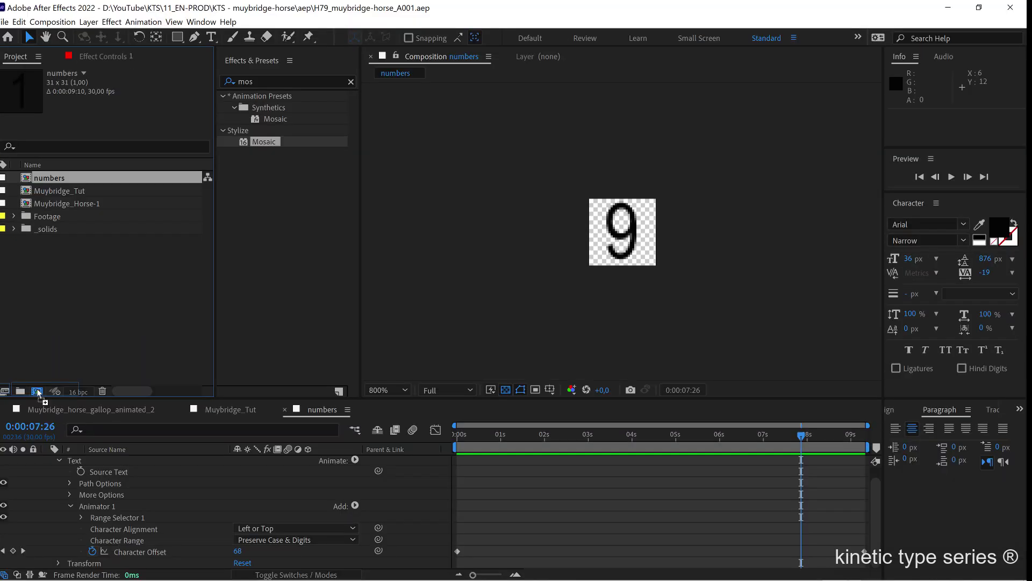
{"action": "left_click_drag", "start_coordinate": [38, 391], "coordinate": [37, 391]}
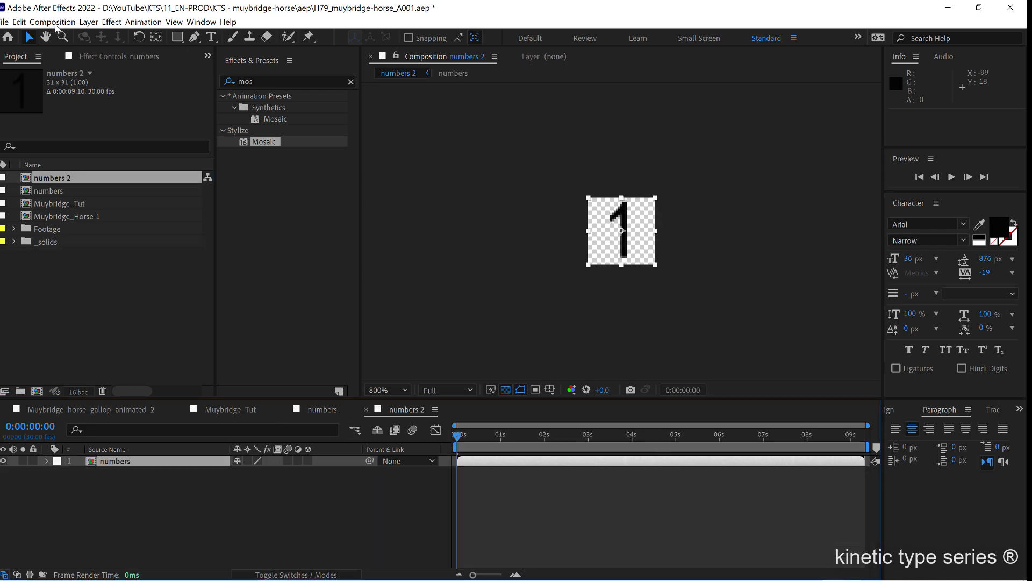
Change the numbers 2 comp size to 1080 × 1080 in Composition Settings
{"action": "left_click", "coordinate": [56, 25]}
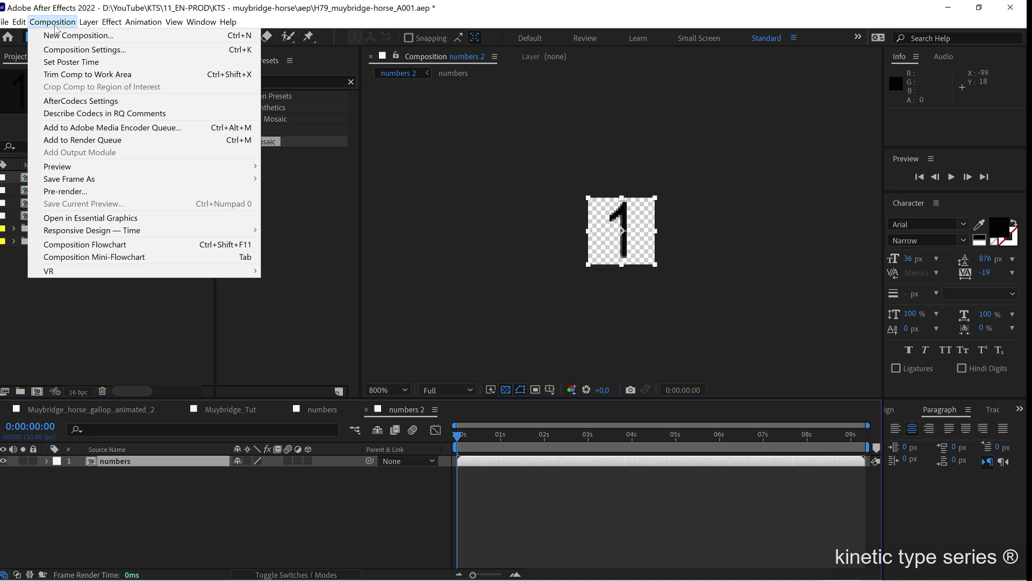
{"action": "left_click", "coordinate": [84, 49]}
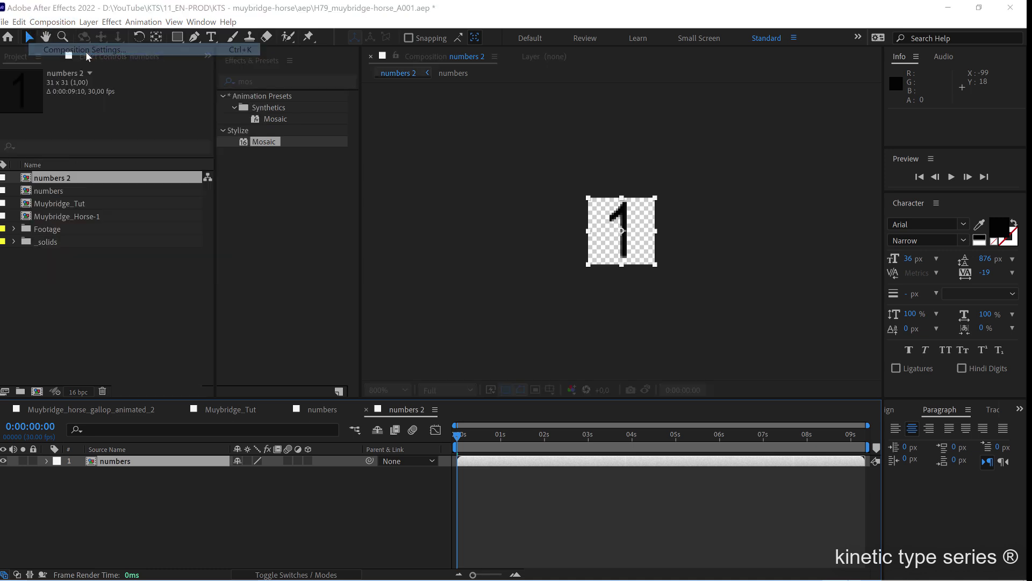
{"action": "left_click", "coordinate": [316, 187]}
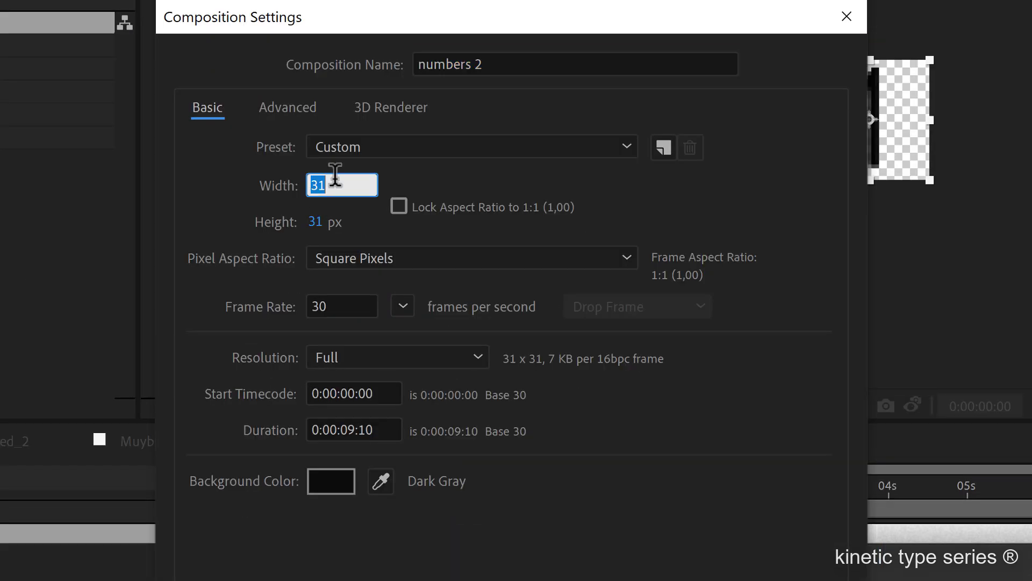
{"action": "type", "text": "1080"}
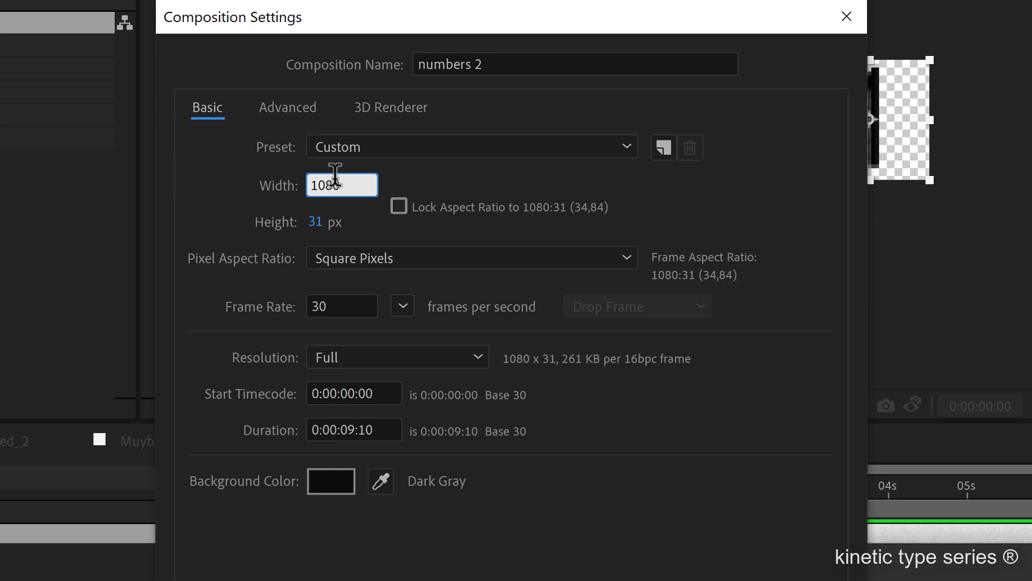
{"action": "key", "text": "Tab"}
{"action": "type", "text": "1080"}
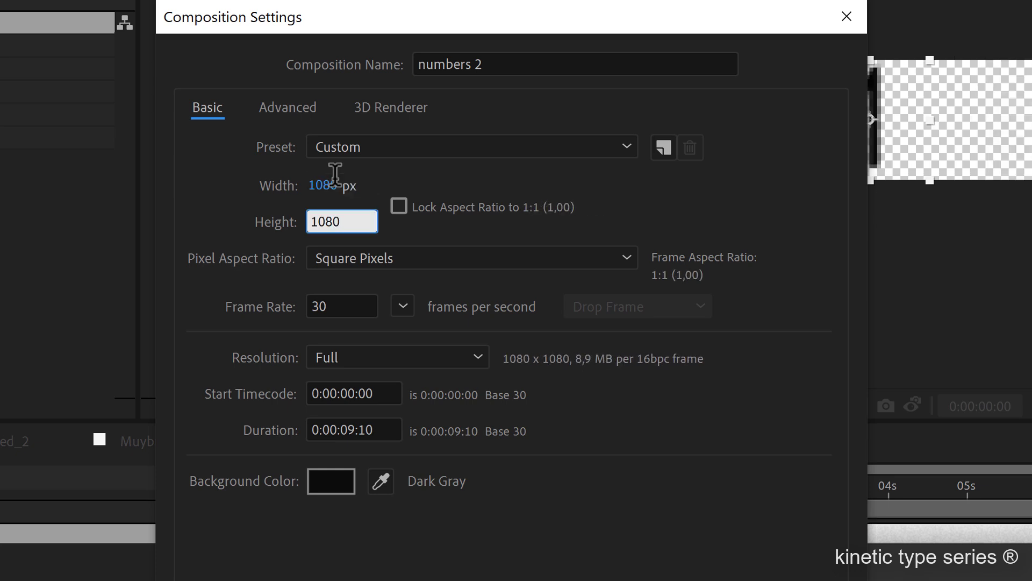
{"action": "key", "text": "Return"}
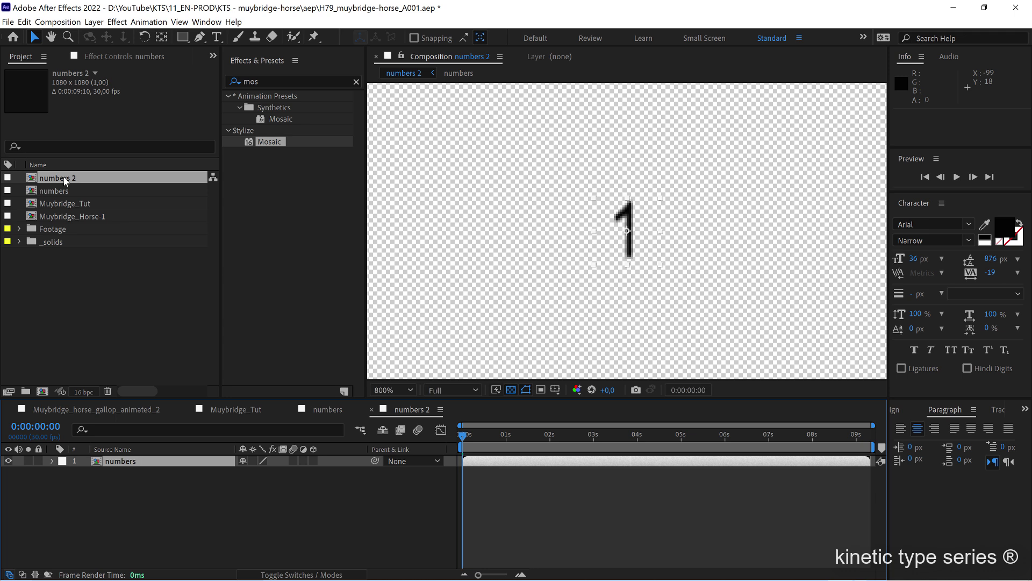
Rename the numbers 2 comp to 'numbers grid'
{"action": "left_click", "coordinate": [64, 181]}
{"action": "key", "text": "Return"}
{"action": "left_click", "coordinate": [88, 172]}
{"action": "key", "text": "BackSpace"}
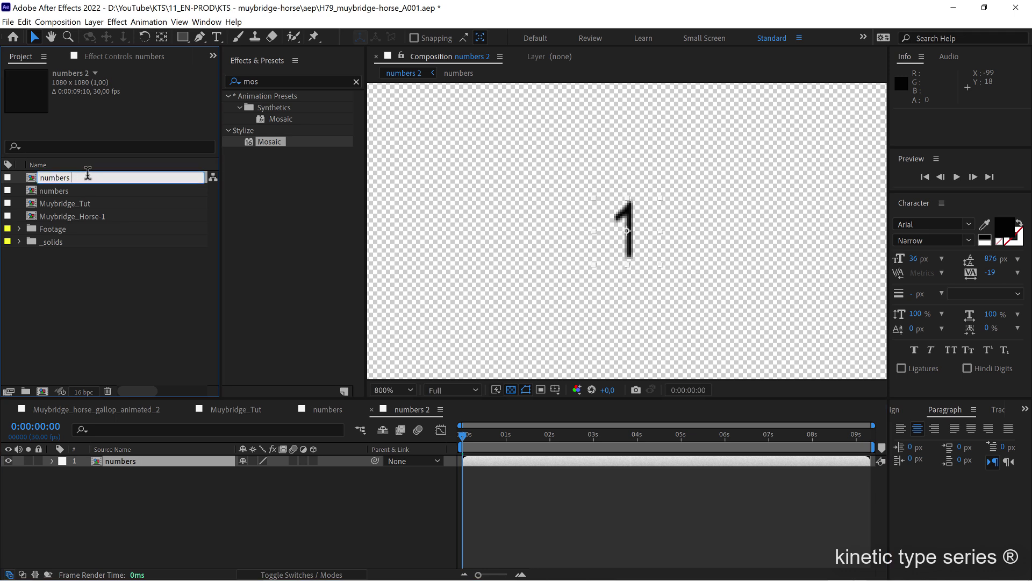
{"action": "type", "text": "grid"}
{"action": "key", "text": "Return"}
{"action": "key", "text": "slash"}
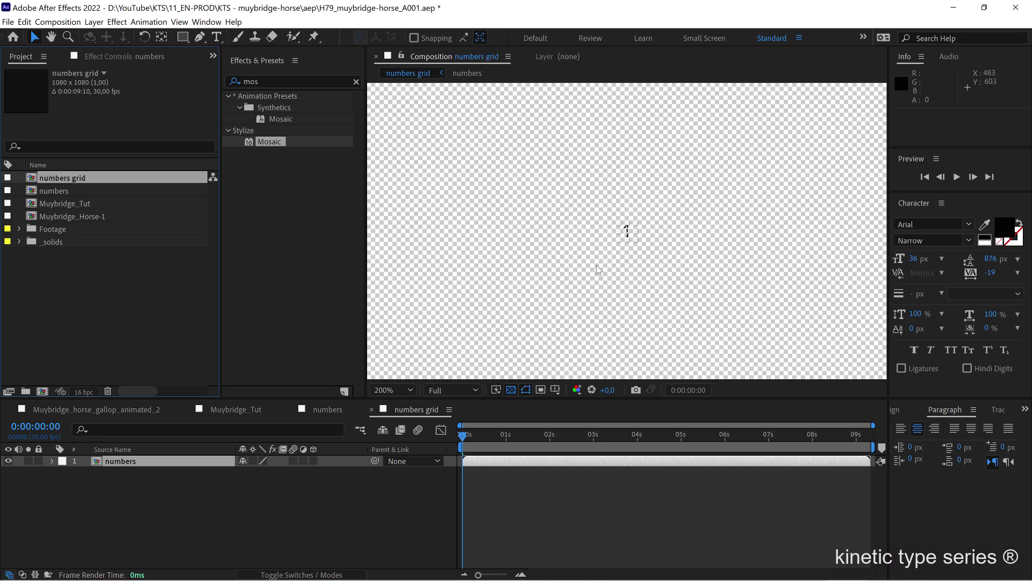
Align the numbers layer to the comp's left and top edges
{"action": "left_click", "coordinate": [621, 530]}
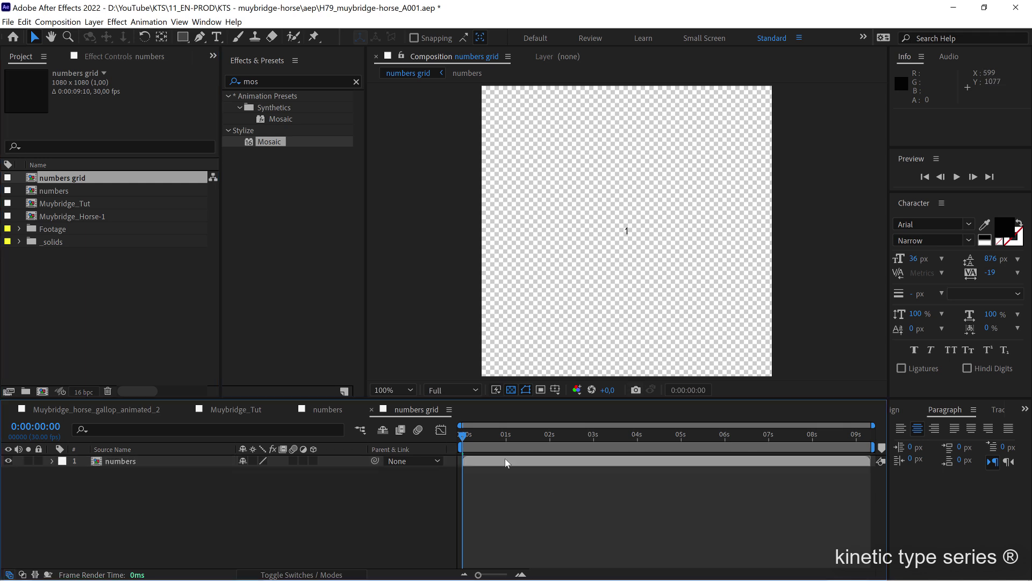
{"action": "left_click", "coordinate": [505, 458]}
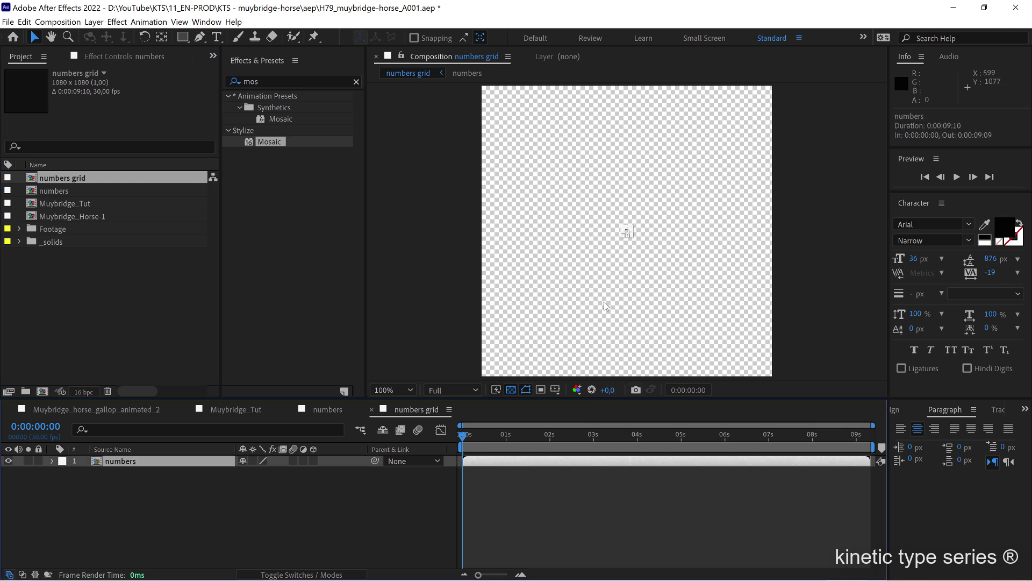
{"action": "left_click", "coordinate": [525, 508]}
{"action": "left_click", "coordinate": [509, 458]}
{"action": "left_click", "coordinate": [901, 409]}
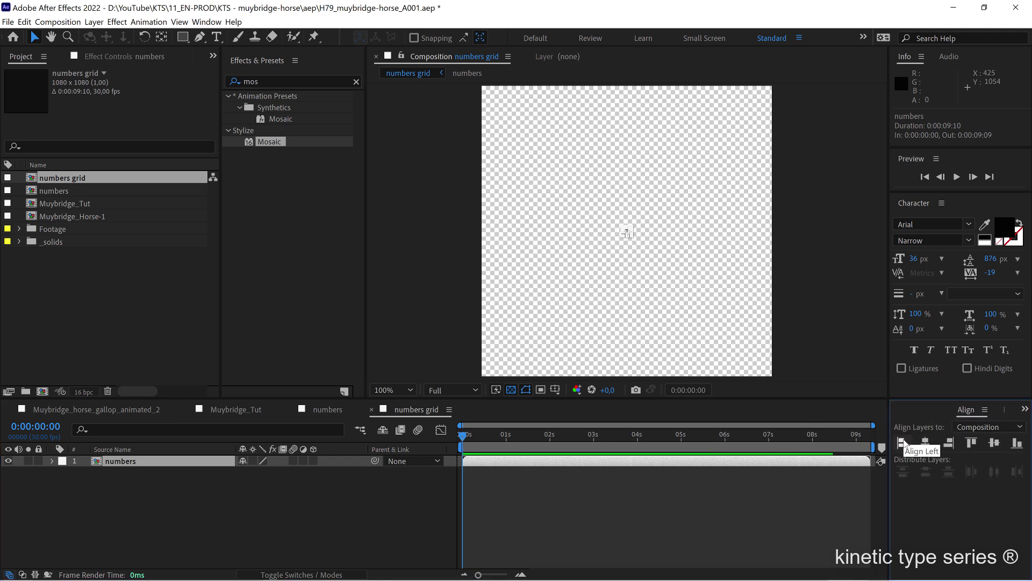
{"action": "left_click", "coordinate": [904, 443]}
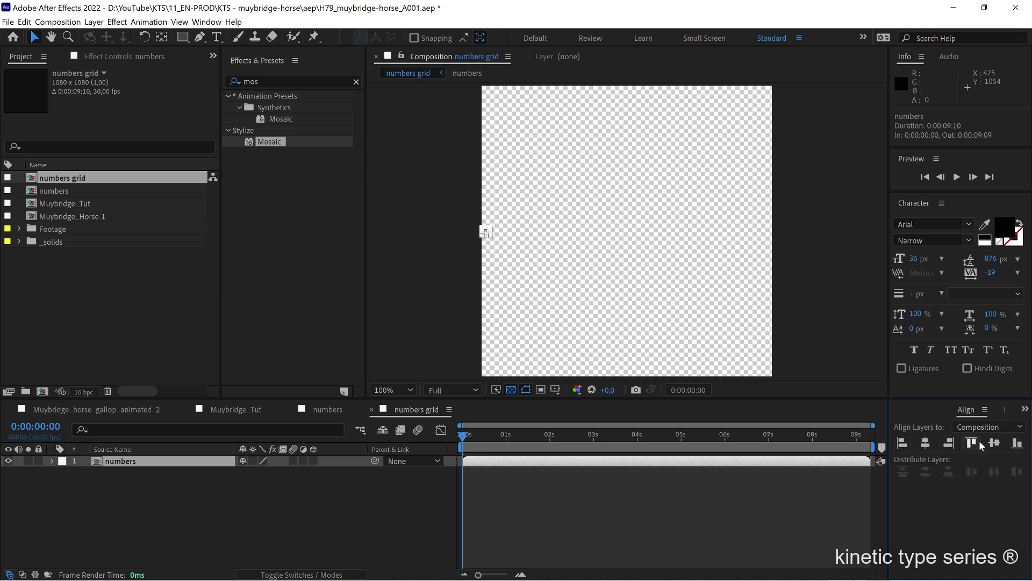
{"action": "left_click", "coordinate": [966, 440]}
{"action": "left_click", "coordinate": [273, 81]}
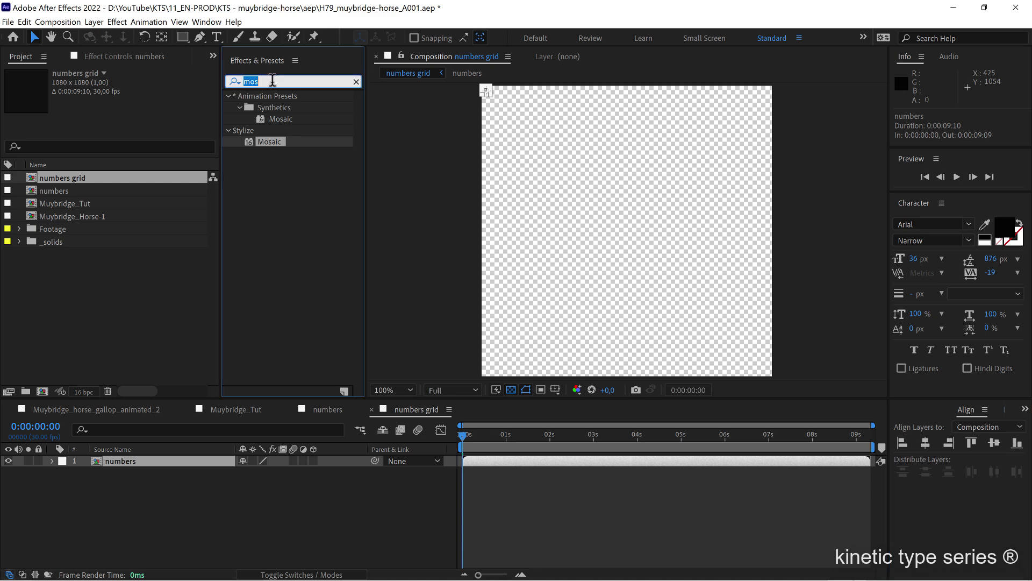
Apply CC RepeTile to the numbers layer with Expand Right 1066 and Expand Down 1052, then preview
{"action": "type", "text": "cc re"}
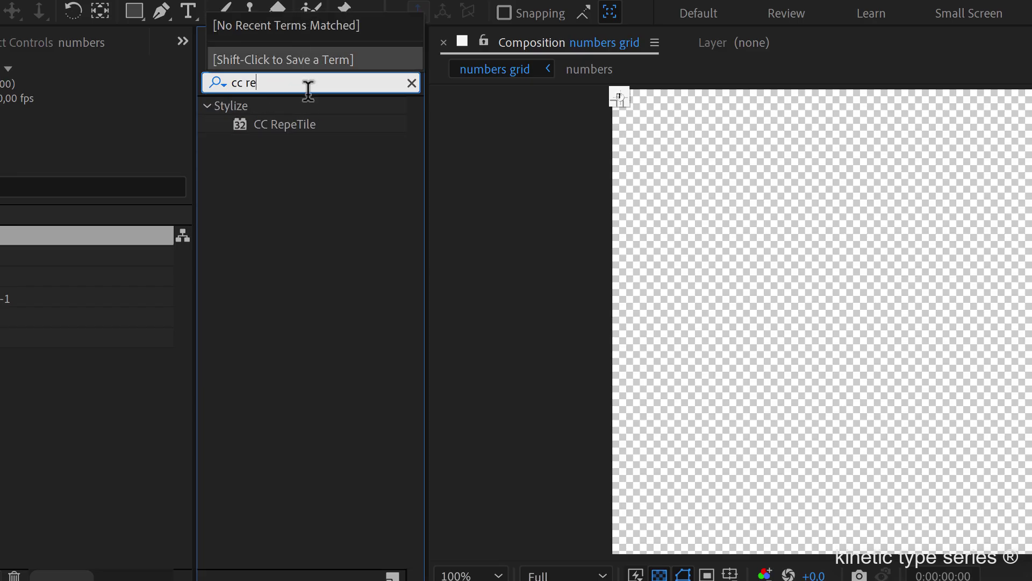
{"action": "left_click", "coordinate": [296, 123]}
{"action": "left_click_drag", "start_coordinate": [276, 127], "coordinate": [153, 580]}
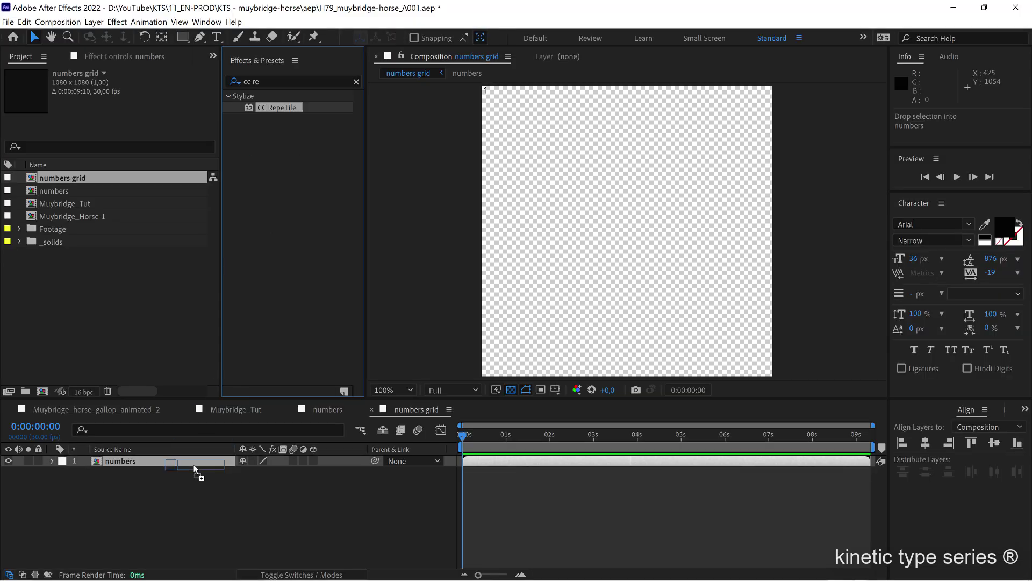
{"action": "left_click_drag", "start_coordinate": [192, 466], "coordinate": [192, 465]}
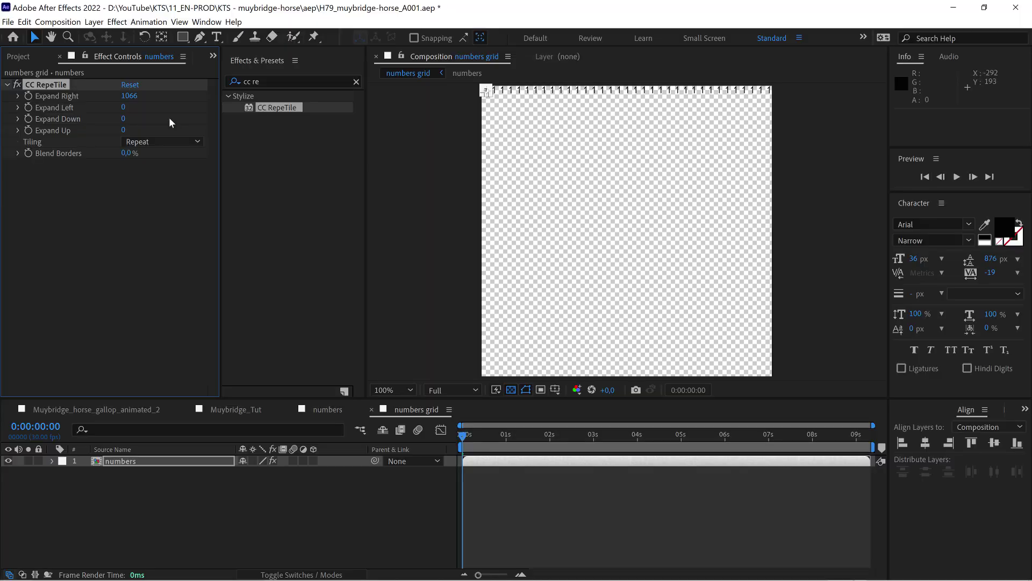
{"action": "left_click_drag", "start_coordinate": [123, 118], "coordinate": [911, 247]}
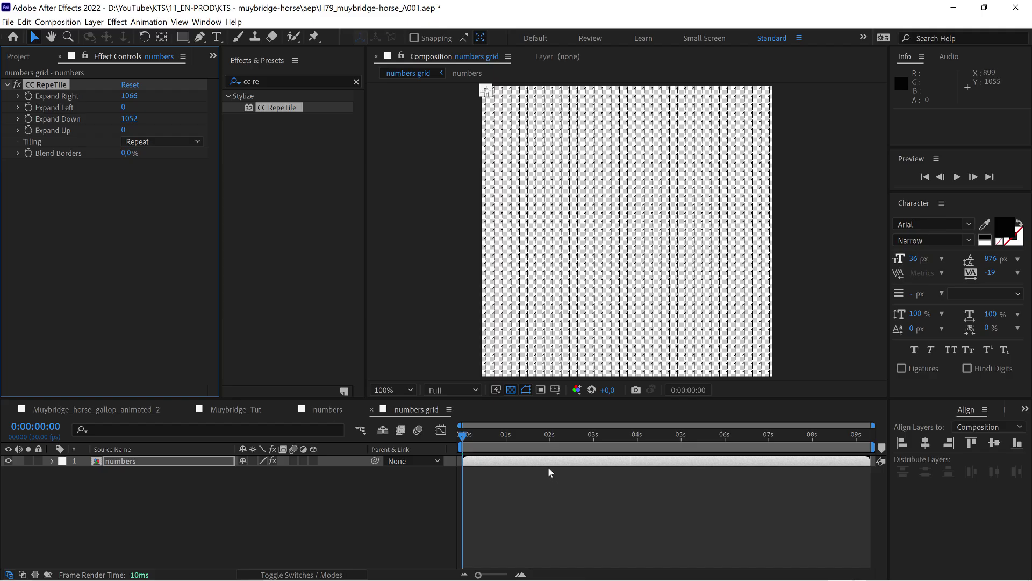
{"action": "key", "text": "space"}
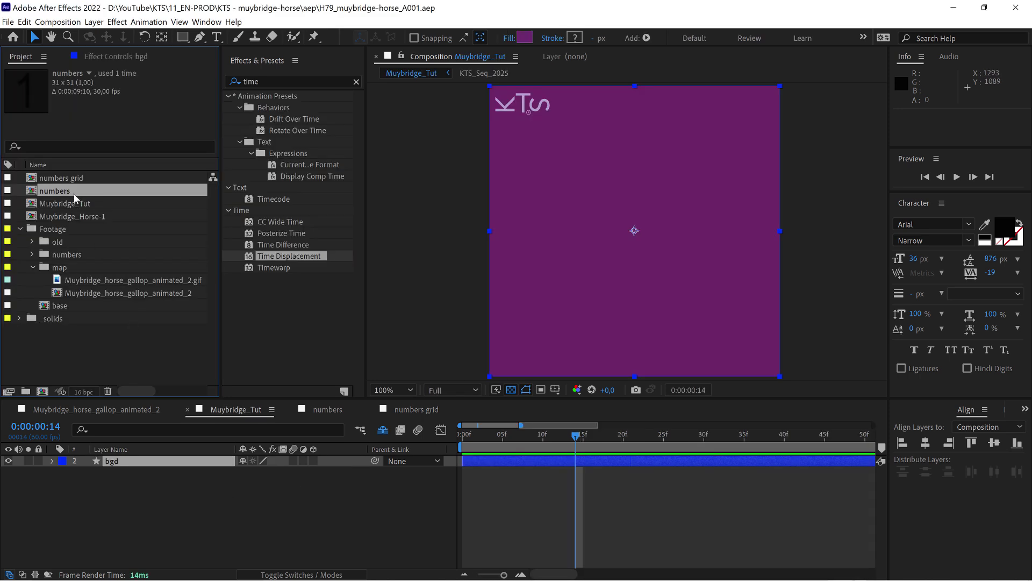
Add the numbers grid and Muybridge_horse_gallop_animated_2 comps to the Muybridge_Tut timeline
{"action": "left_click", "coordinate": [74, 207]}
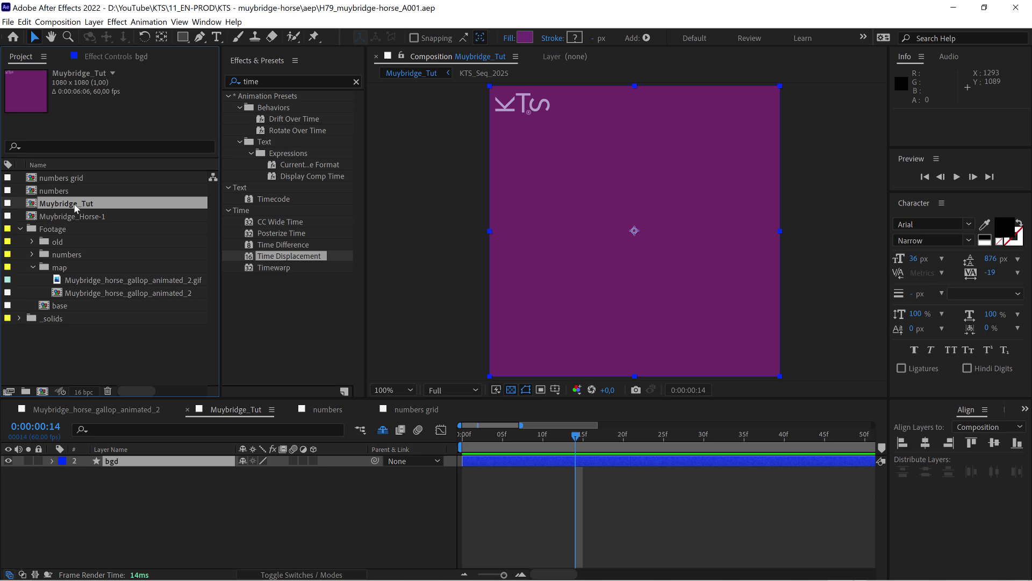
{"action": "left_click_drag", "start_coordinate": [67, 180], "coordinate": [124, 461]}
{"action": "left_click", "coordinate": [95, 292]}
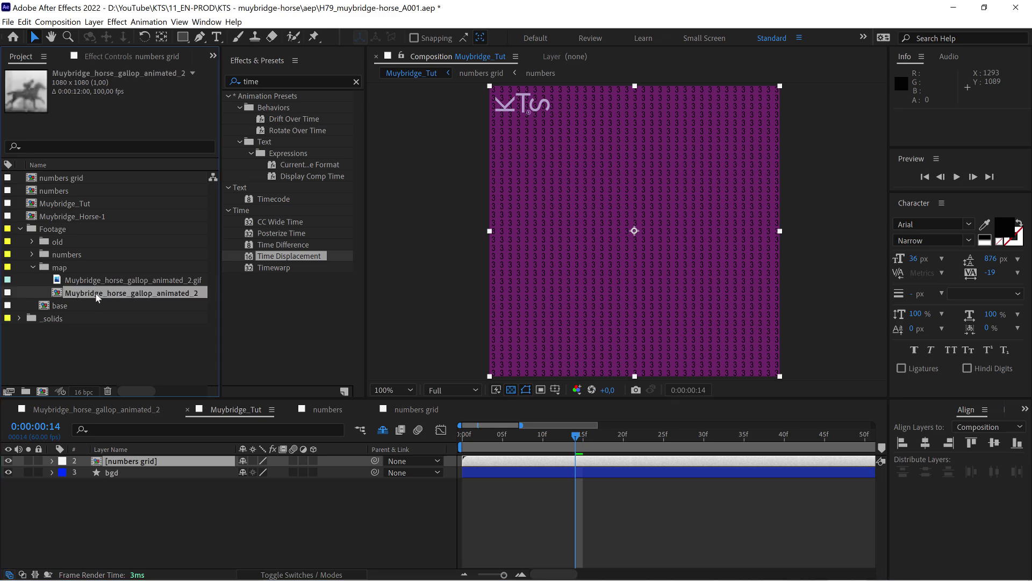
{"action": "left_click_drag", "start_coordinate": [95, 293], "coordinate": [122, 484]}
Open the horse gallop comp and reveal Adjustment Layer 1's Mosaic effect settings
{"action": "double_click", "coordinate": [122, 483]}
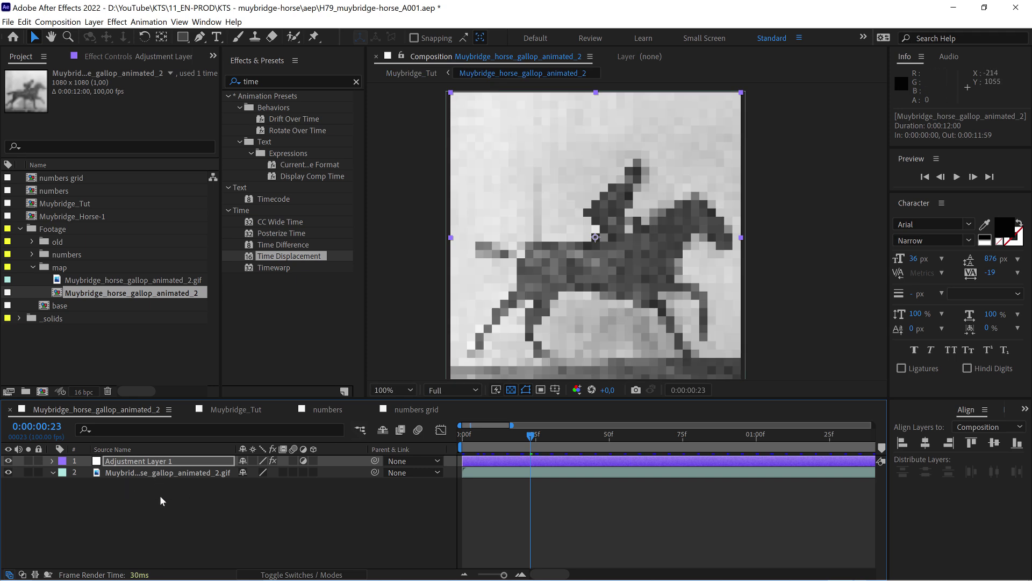
{"action": "left_click", "coordinate": [145, 474]}
{"action": "left_click", "coordinate": [143, 463]}
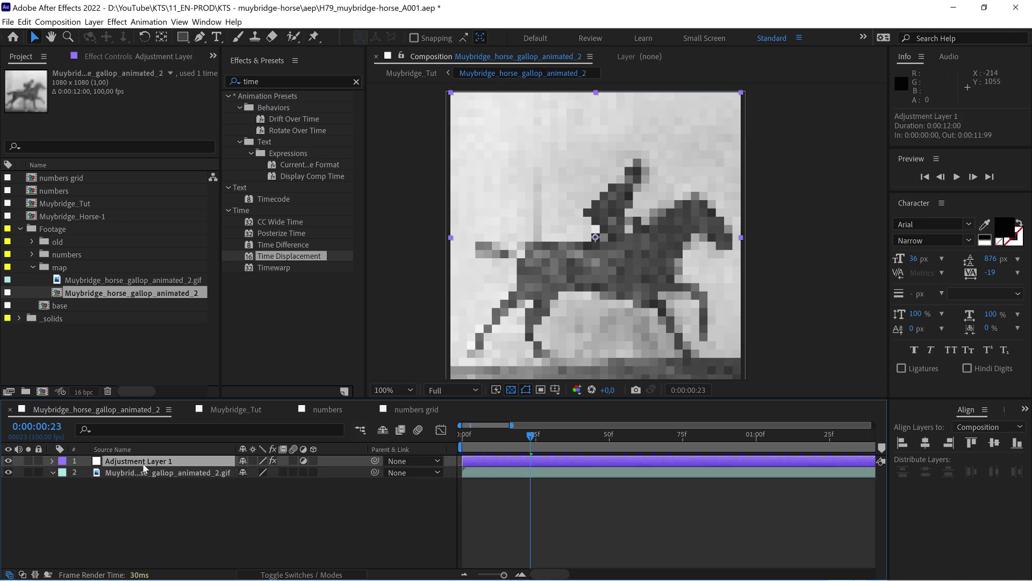
{"action": "key", "text": "F3"}
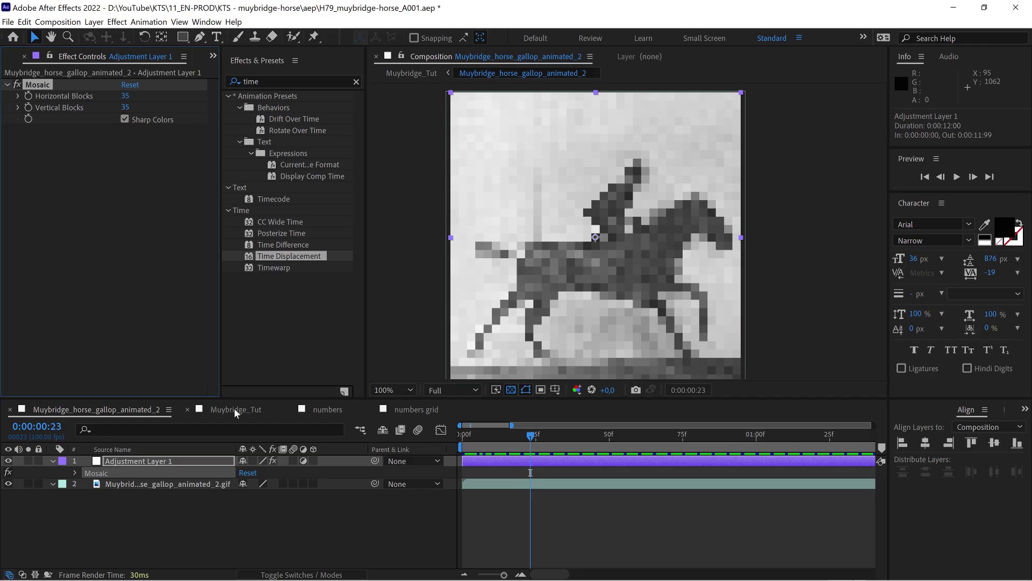
Back in Muybridge_Tut, select the numbers grid and hide the purple bgd layer
{"action": "left_click", "coordinate": [236, 408]}
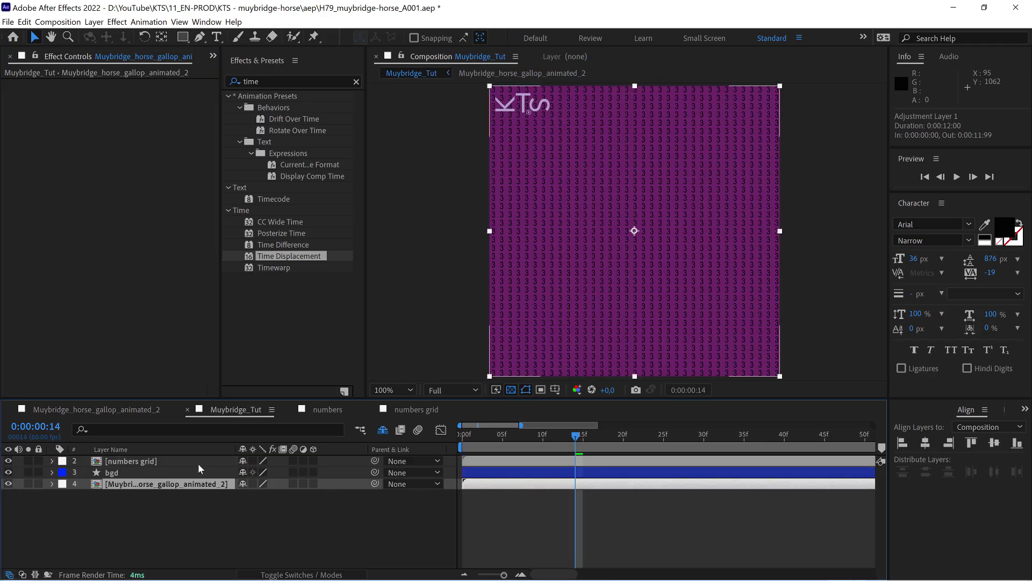
{"action": "left_click", "coordinate": [149, 461]}
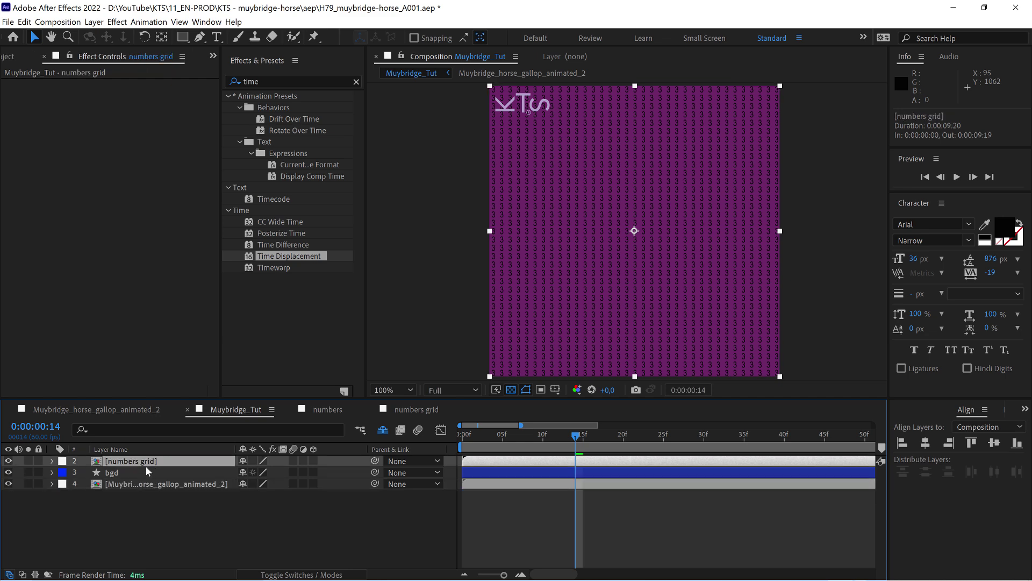
{"action": "left_click", "coordinate": [8, 484]}
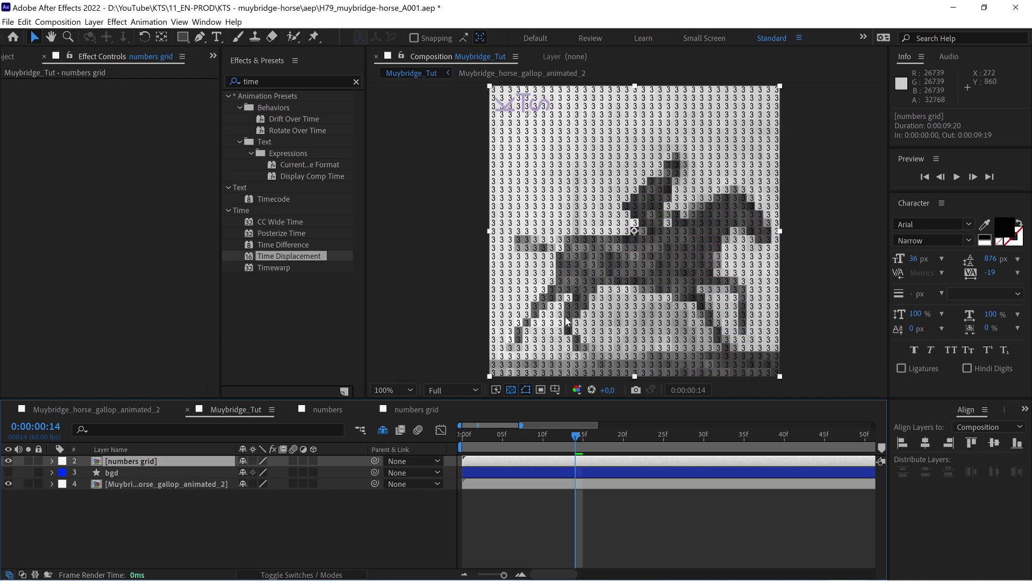
Zoom in and pan across the mosaic horse and digits, then fit the comp back in view
{"action": "key", "text": "period"}
{"action": "key", "text": "h"}
{"action": "left_click_drag", "start_coordinate": [570, 277], "coordinate": [583, 224]}
{"action": "key", "text": "v"}
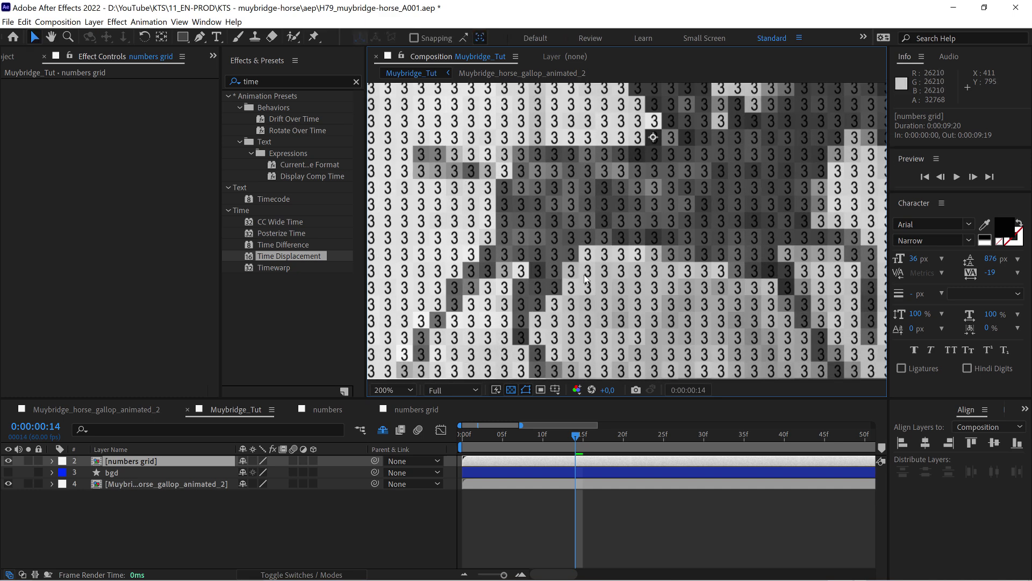
{"action": "key", "text": "period"}
{"action": "left_click_drag", "start_coordinate": [518, 308], "coordinate": [661, 152]}
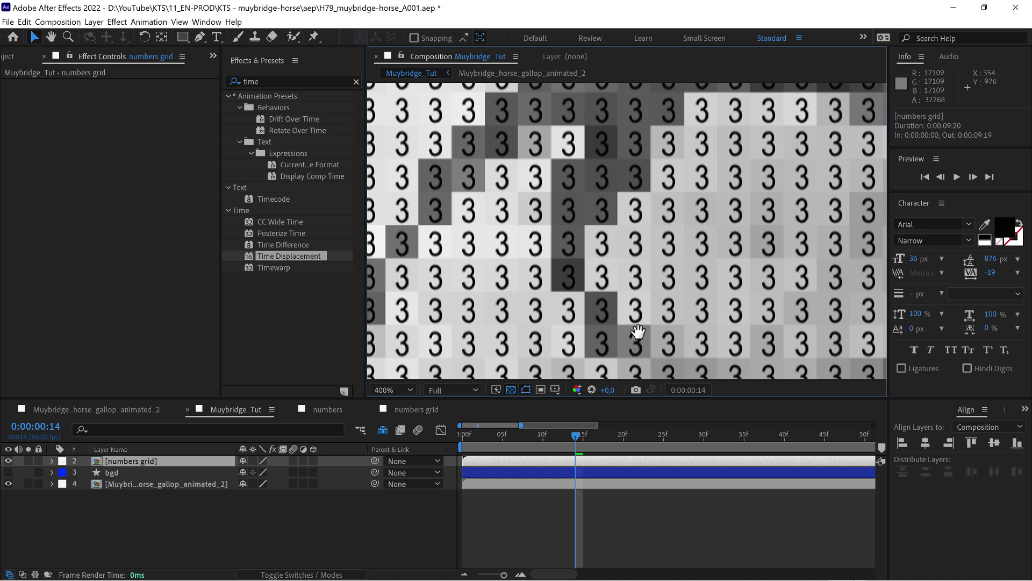
{"action": "left_click_drag", "start_coordinate": [597, 341], "coordinate": [610, 270]}
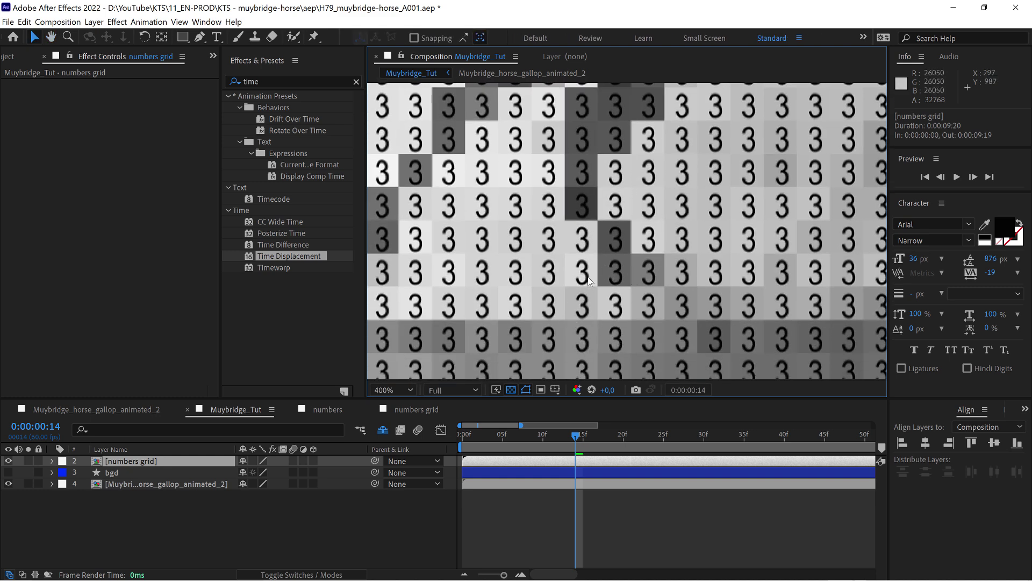
{"action": "key", "text": "alt+slash"}
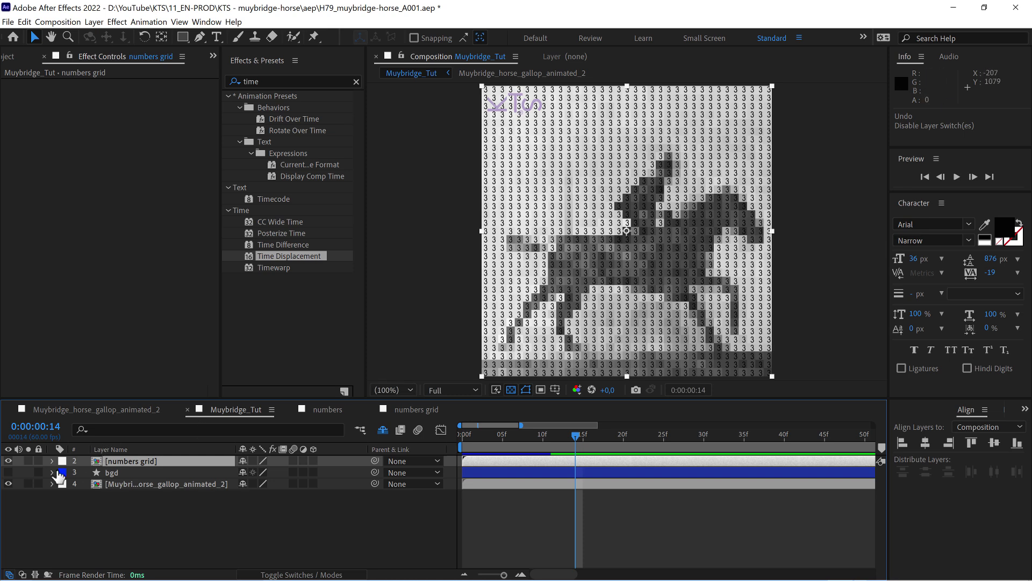
Show the bgd layer again and apply Time Displacement to the numbers grid
{"action": "left_click", "coordinate": [8, 472]}
{"action": "left_click", "coordinate": [172, 462]}
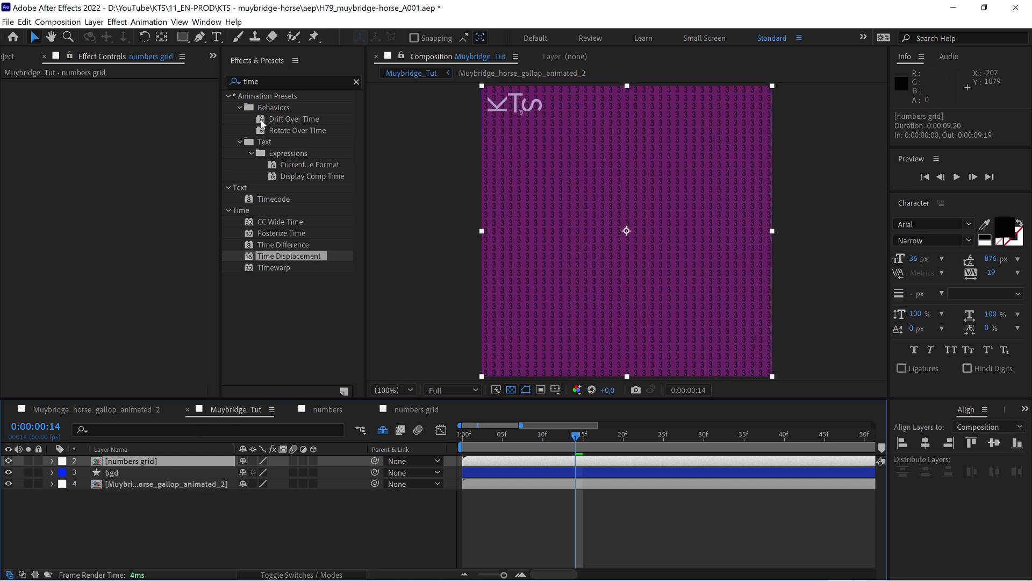
{"action": "double_click", "coordinate": [262, 80]}
{"action": "key", "text": "BackSpace"}
{"action": "type", "text": "time"}
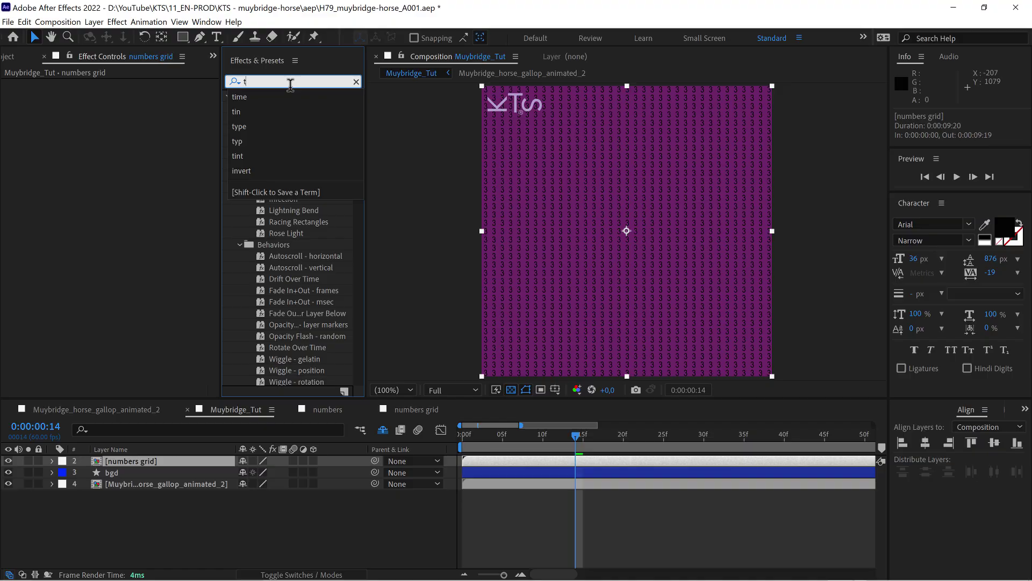
{"action": "left_click", "coordinate": [288, 255]}
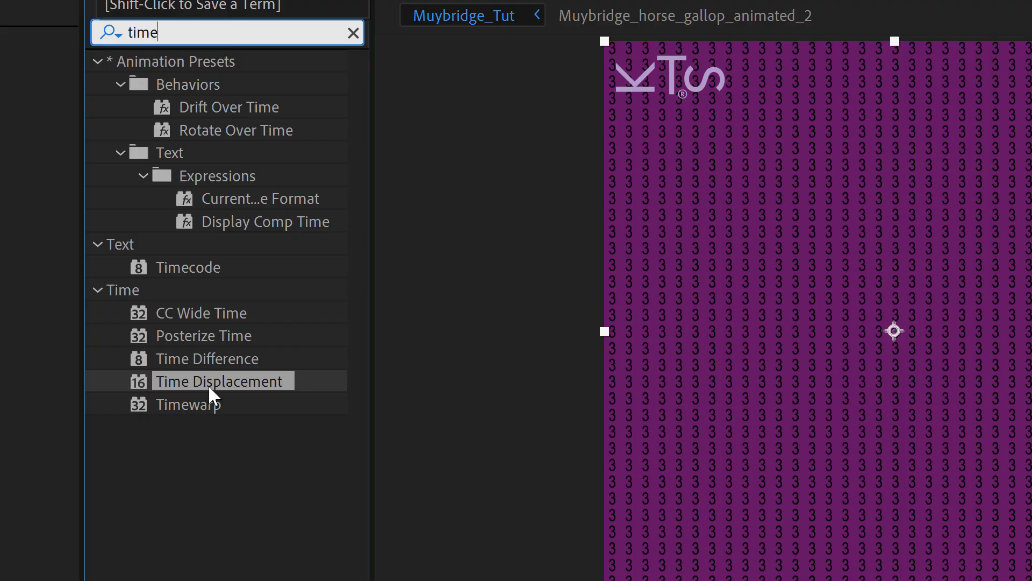
{"action": "left_click_drag", "start_coordinate": [237, 390], "coordinate": [0, 580]}
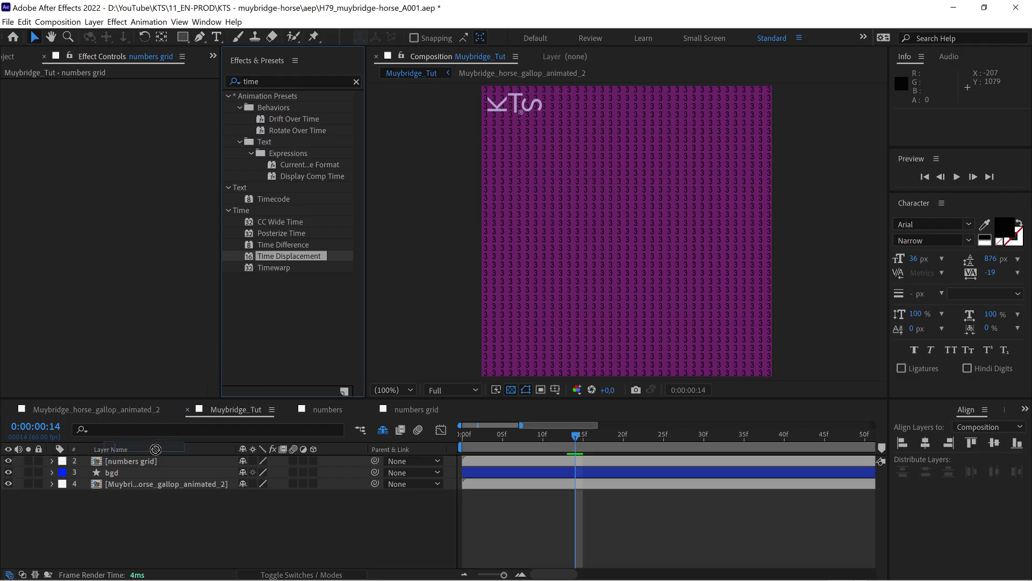
{"action": "left_click_drag", "start_coordinate": [155, 449], "coordinate": [154, 466]}
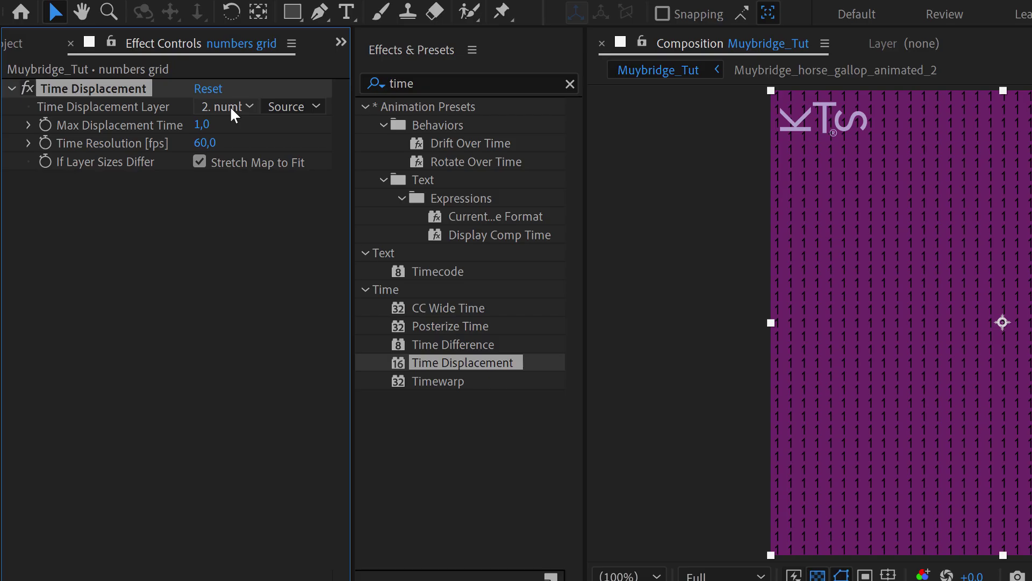
Set the Time Displacement Layer to the Muybridge horse layer and preview the displaced grid
{"action": "left_click", "coordinate": [143, 96]}
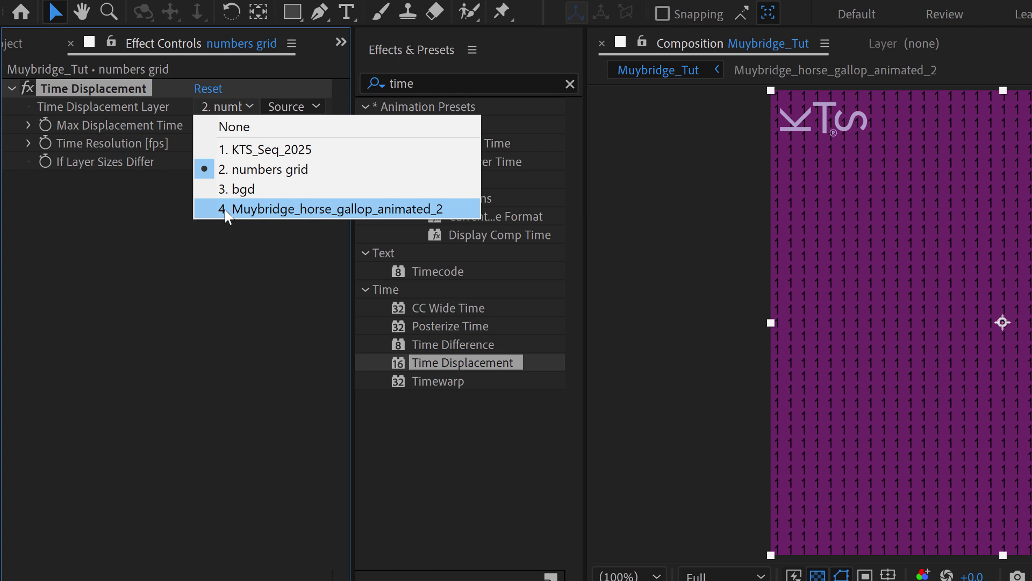
{"action": "left_click", "coordinate": [261, 212]}
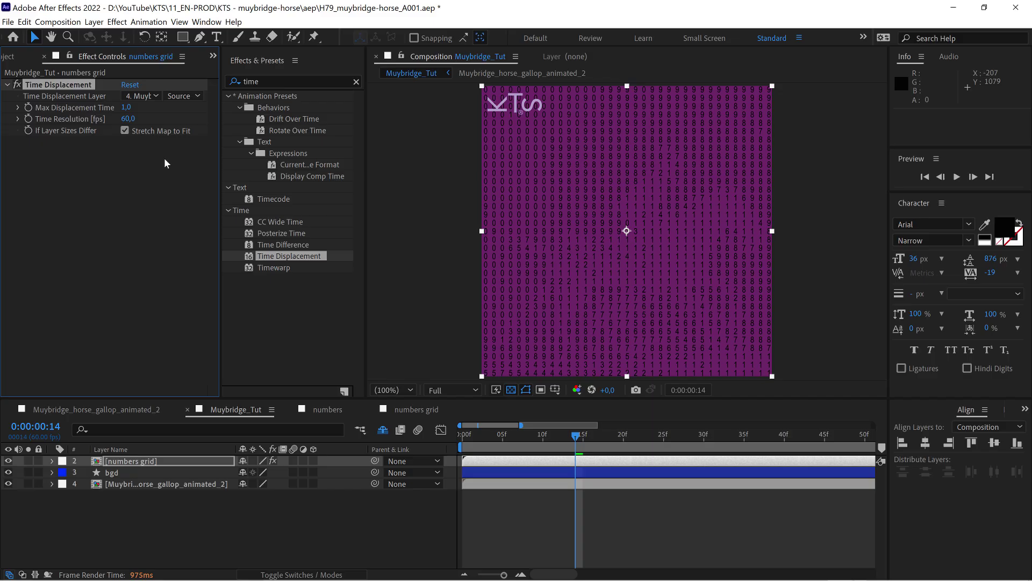
{"action": "key", "text": "space"}
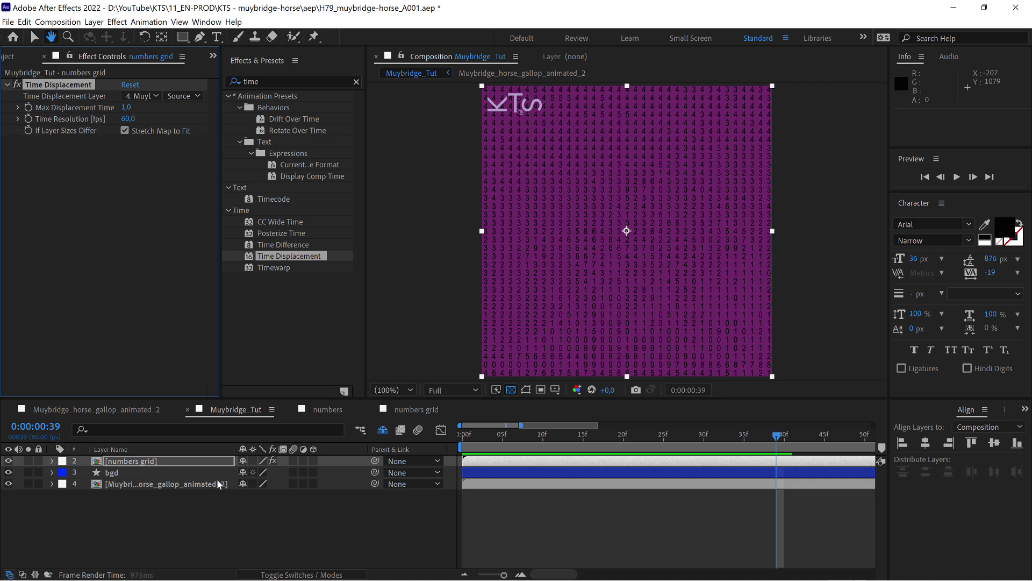
{"action": "key", "text": "v"}
{"action": "left_click", "coordinate": [532, 489]}
{"action": "key", "text": "semicolon"}
{"action": "key", "text": "space"}
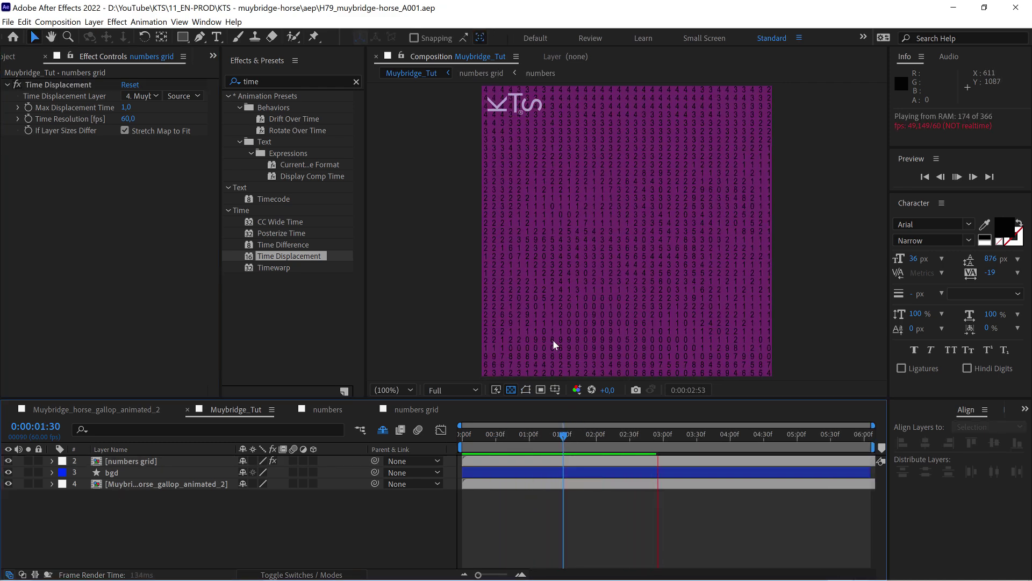
Time-stretch the horse layer to 800%, preview the slower displacement, and park at 0:00:00:23
{"action": "left_click", "coordinate": [553, 340]}
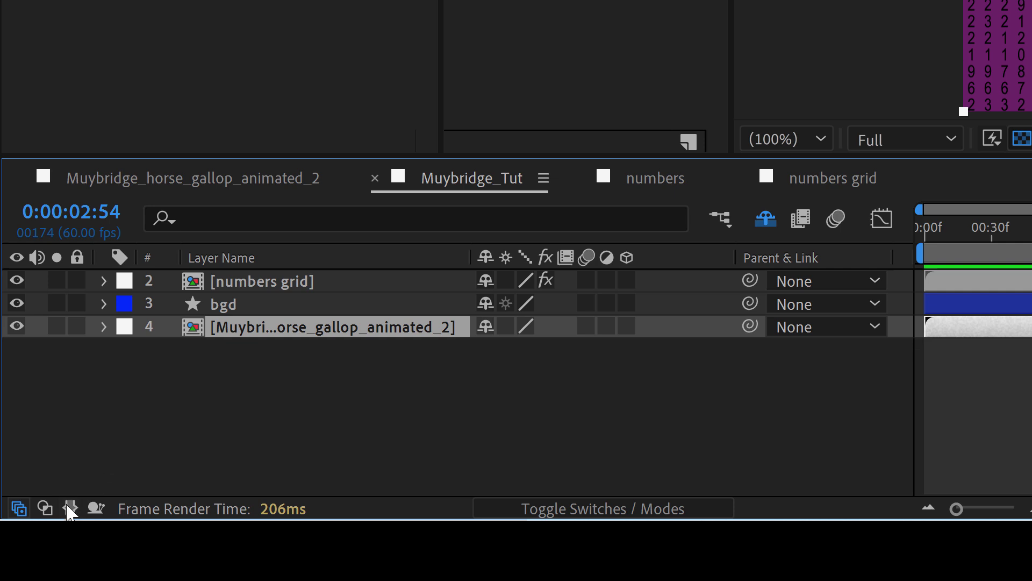
{"action": "left_click", "coordinate": [70, 508]}
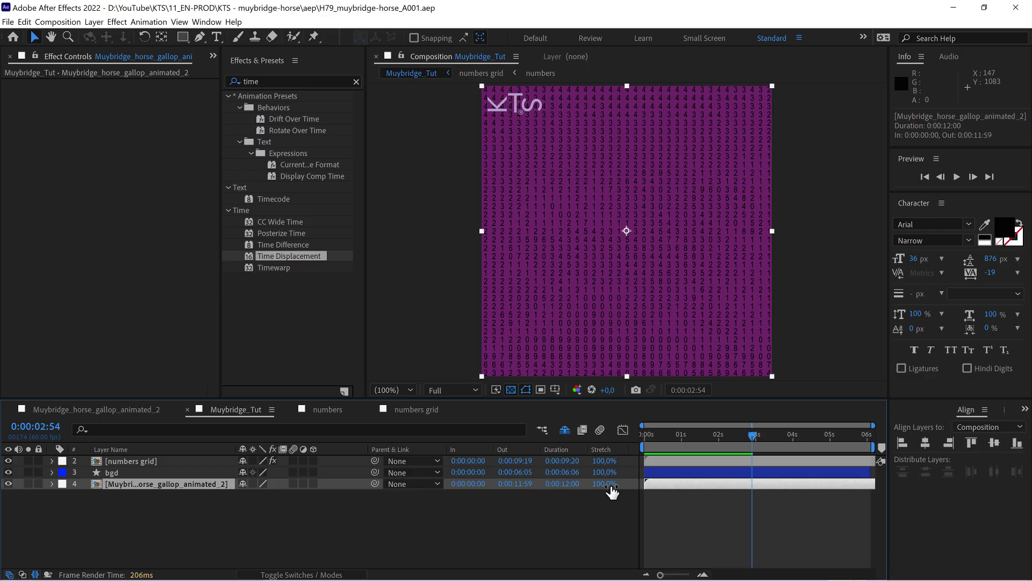
{"action": "left_click", "coordinate": [610, 491]}
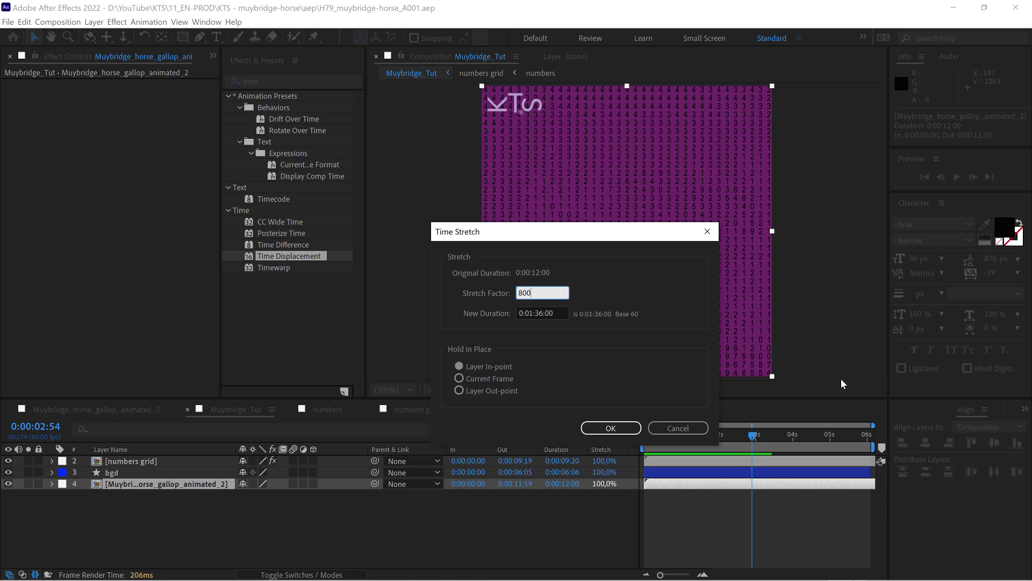
{"action": "left_click", "coordinate": [611, 428]}
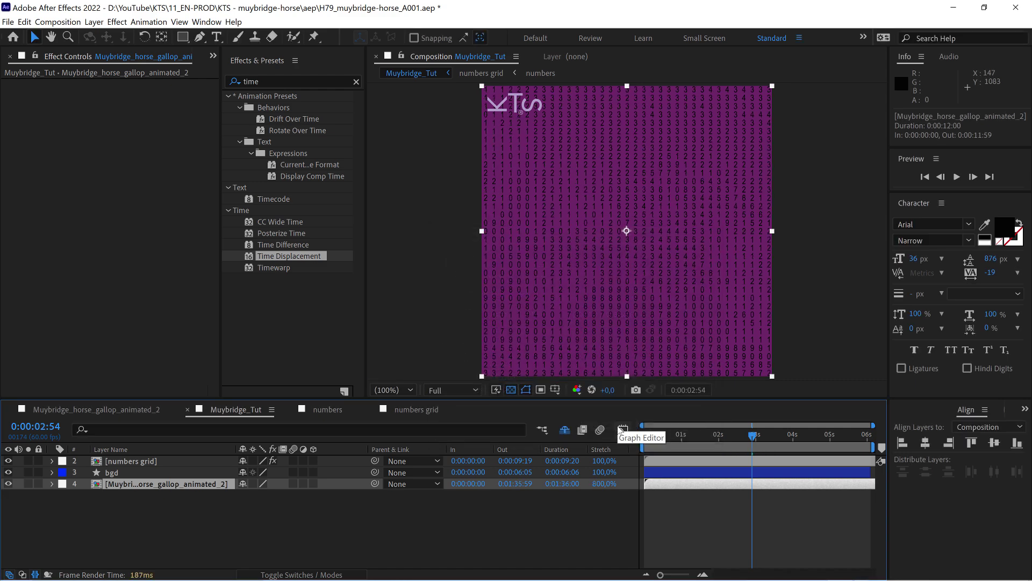
{"action": "key", "text": "space"}
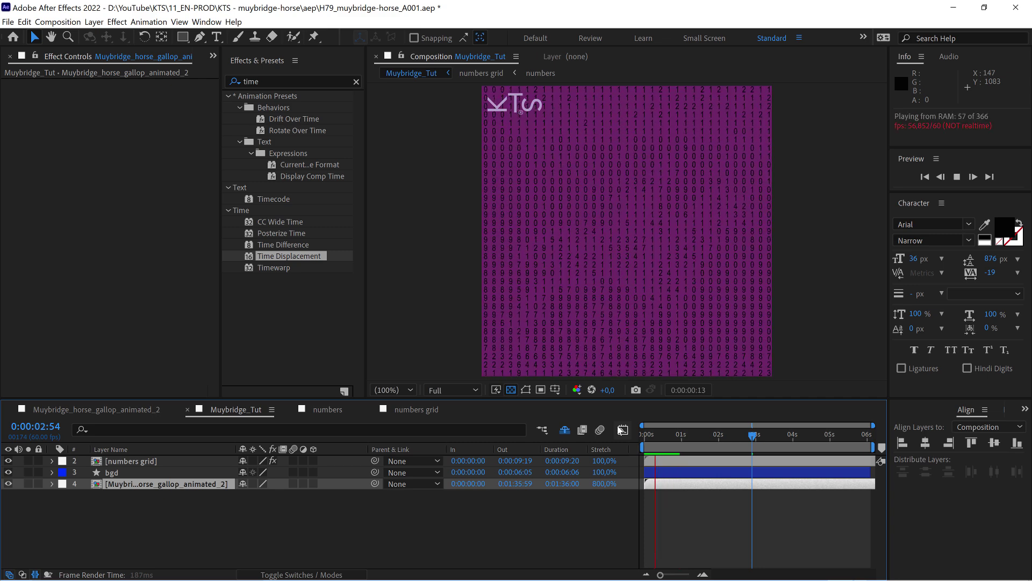
{"action": "key", "text": "space"}
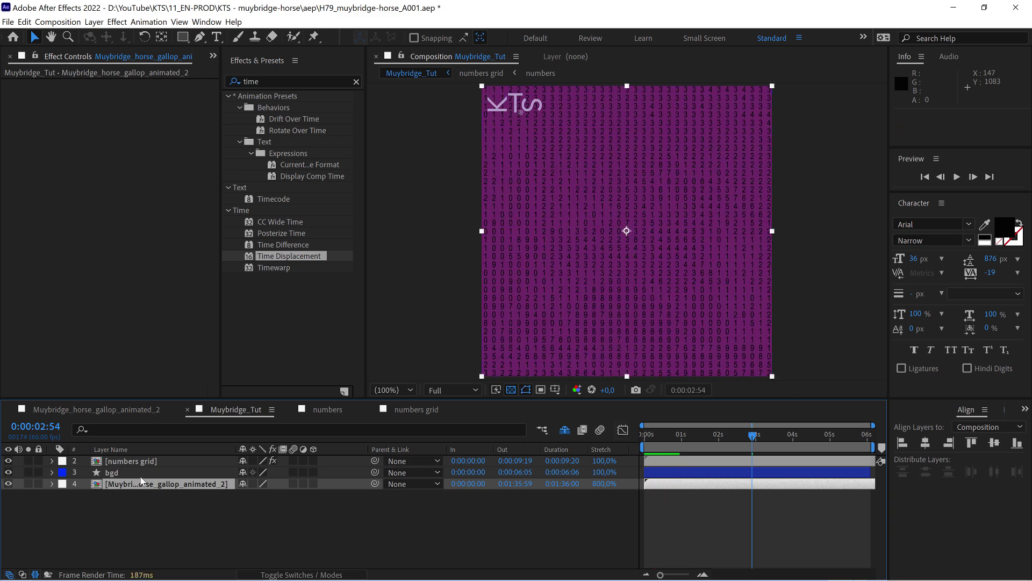
{"action": "left_click", "coordinate": [659, 434]}
Inside the numbers grid precomp, move the numbers layer to start at 0:00:00:29 and scrub to check
{"action": "left_click", "coordinate": [36, 575]}
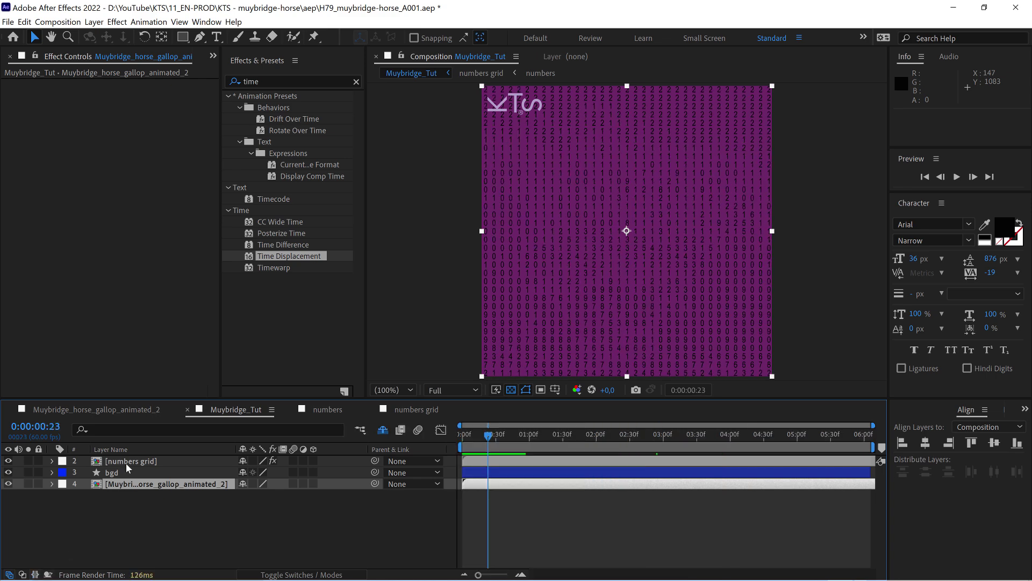
{"action": "left_click", "coordinate": [126, 461]}
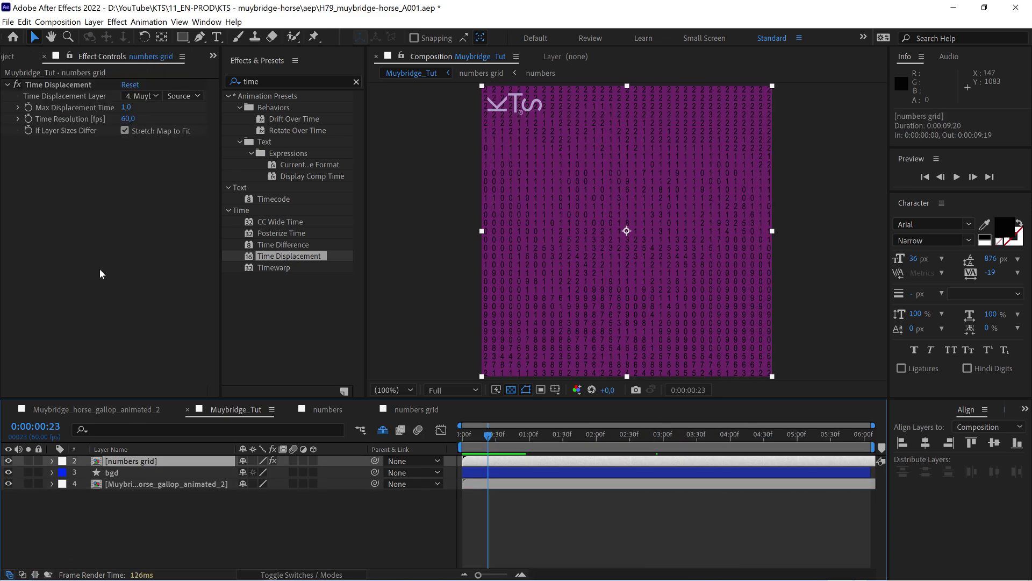
{"action": "double_click", "coordinate": [120, 462]}
{"action": "left_click_drag", "start_coordinate": [477, 462], "coordinate": [511, 462]}
{"action": "mouse_move", "coordinate": [542, 414]}
{"action": "left_mouse_down"}
{"action": "mouse_move", "coordinate": [466, 411]}
{"action": "mouse_move", "coordinate": [556, 414]}
{"action": "left_mouse_up"}
{"action": "left_click", "coordinate": [527, 363]}
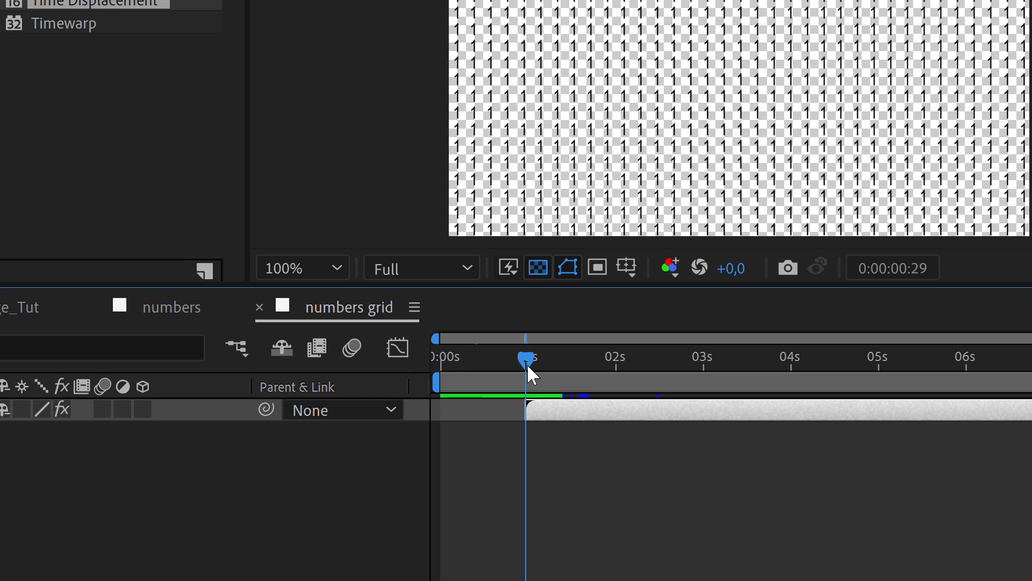
{"action": "left_click_drag", "start_coordinate": [528, 366], "coordinate": [461, 369]}
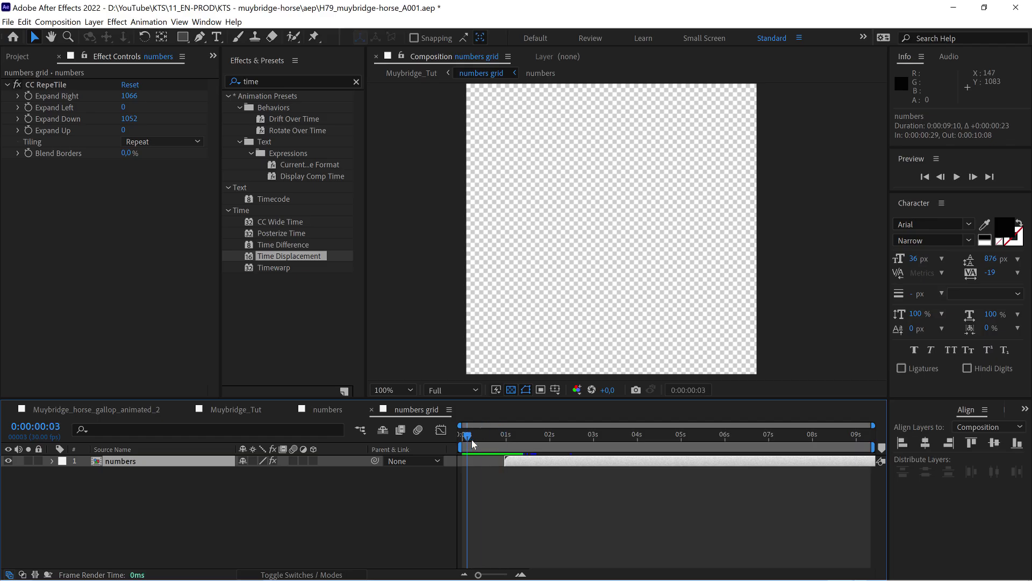
{"action": "left_click_drag", "start_coordinate": [472, 440], "coordinate": [520, 442]}
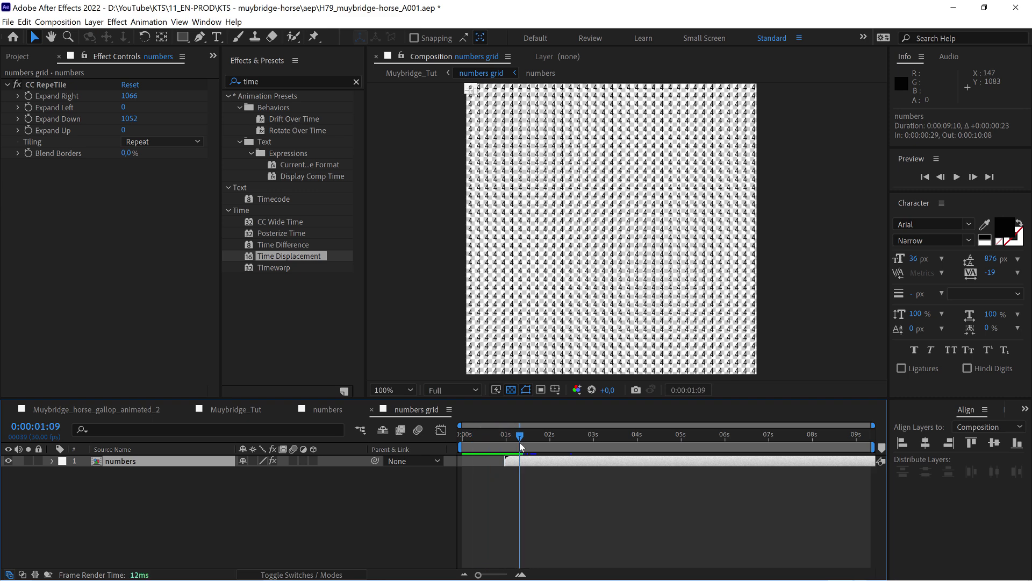
In Muybridge_Tut, set Time Displacement's Max Displacement Time to 2
{"action": "left_click", "coordinate": [241, 410]}
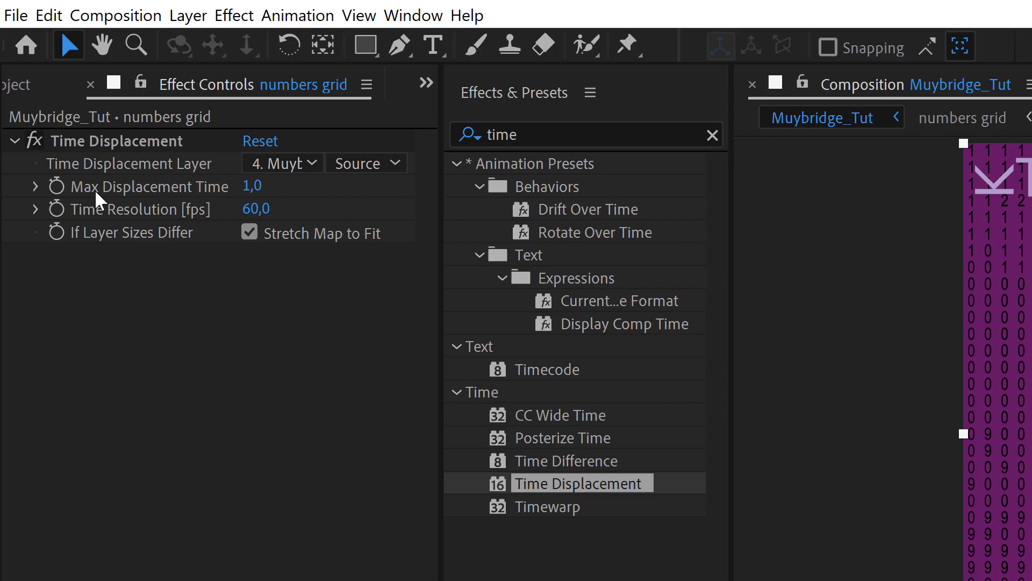
{"action": "left_click", "coordinate": [251, 187]}
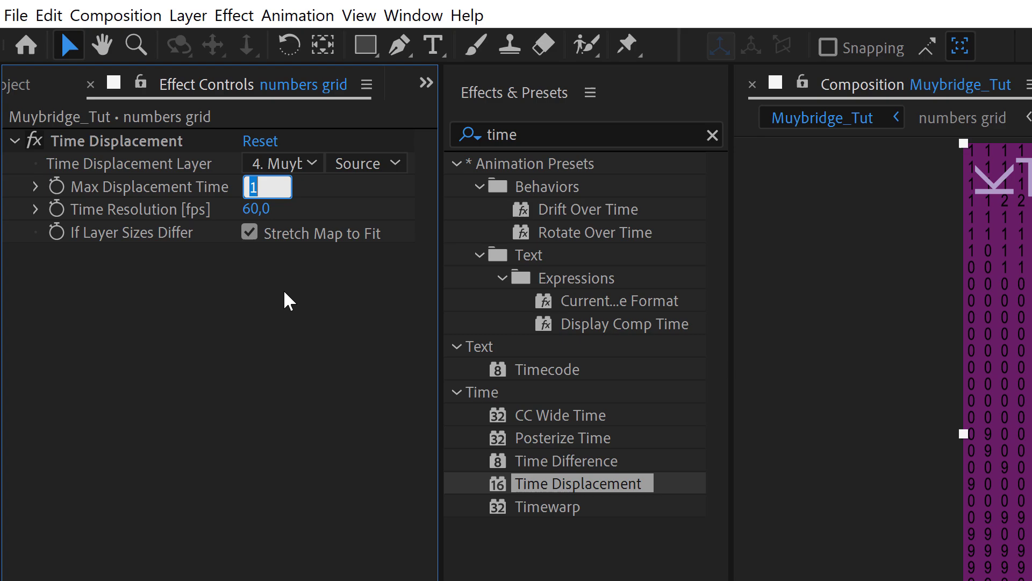
{"action": "type", "text": "2"}
{"action": "key", "text": "Return"}
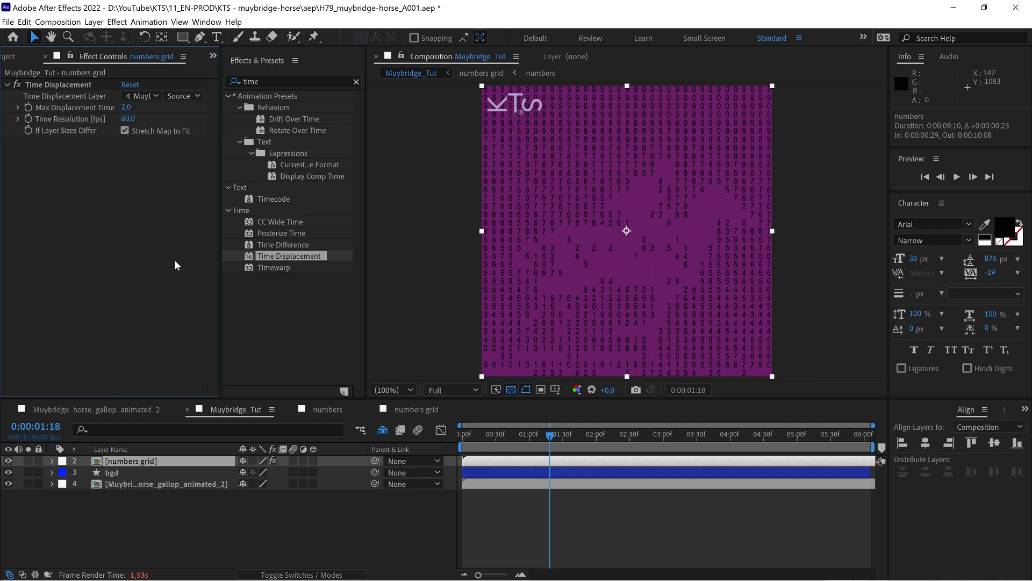
Preview the comp with the work area trimmed to the first two seconds
{"action": "key", "text": "space"}
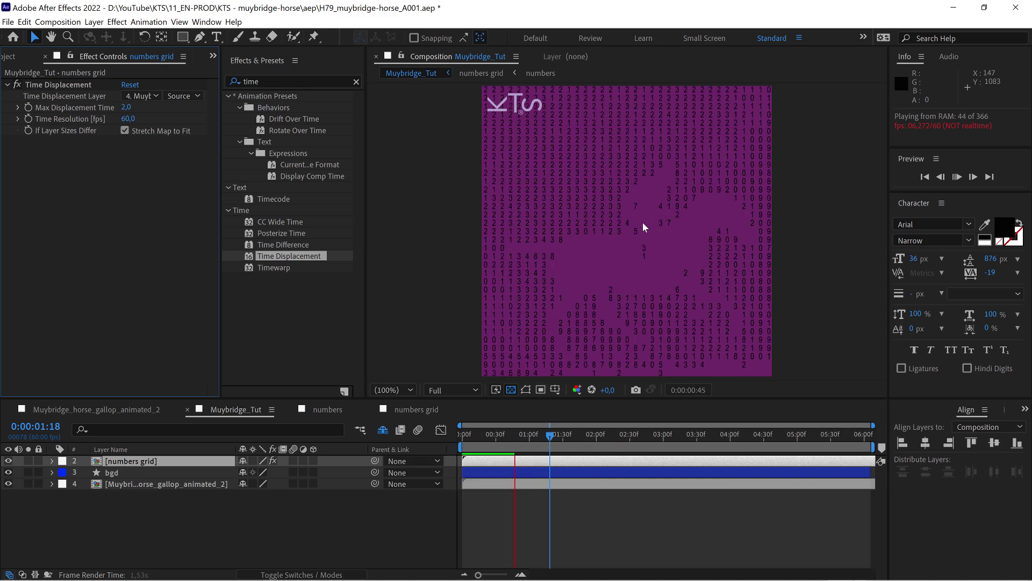
{"action": "left_click_drag", "start_coordinate": [873, 447], "coordinate": [606, 447]}
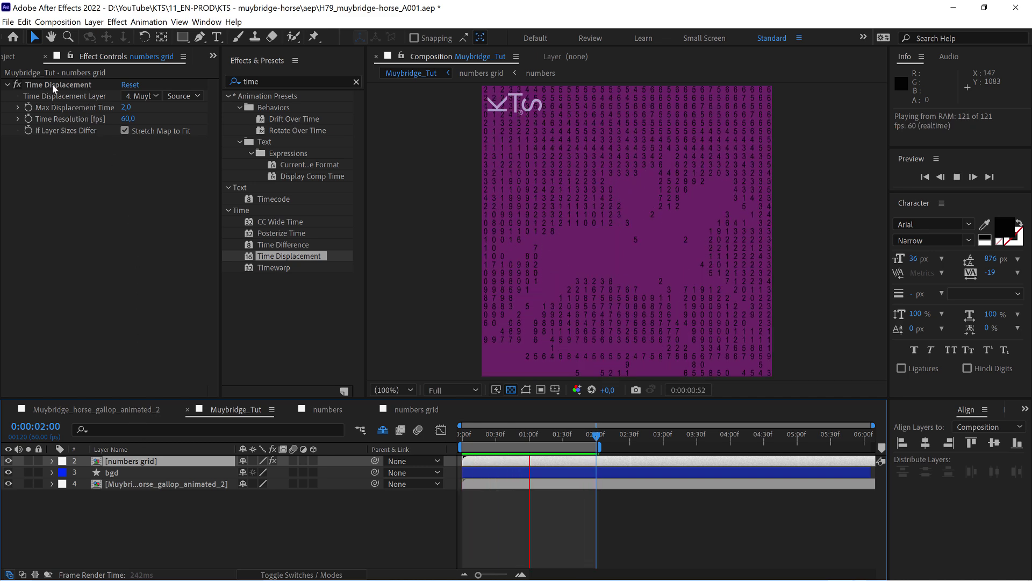
{"action": "key", "text": "space"}
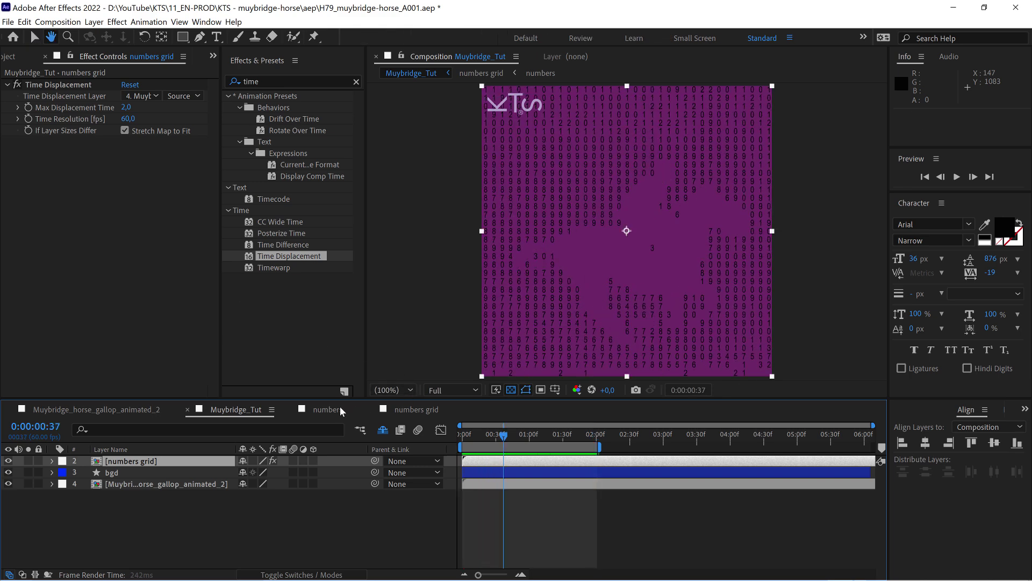
Check the numbers and numbers grid comps, then return to Muybridge_Tut
{"action": "left_click", "coordinate": [331, 409]}
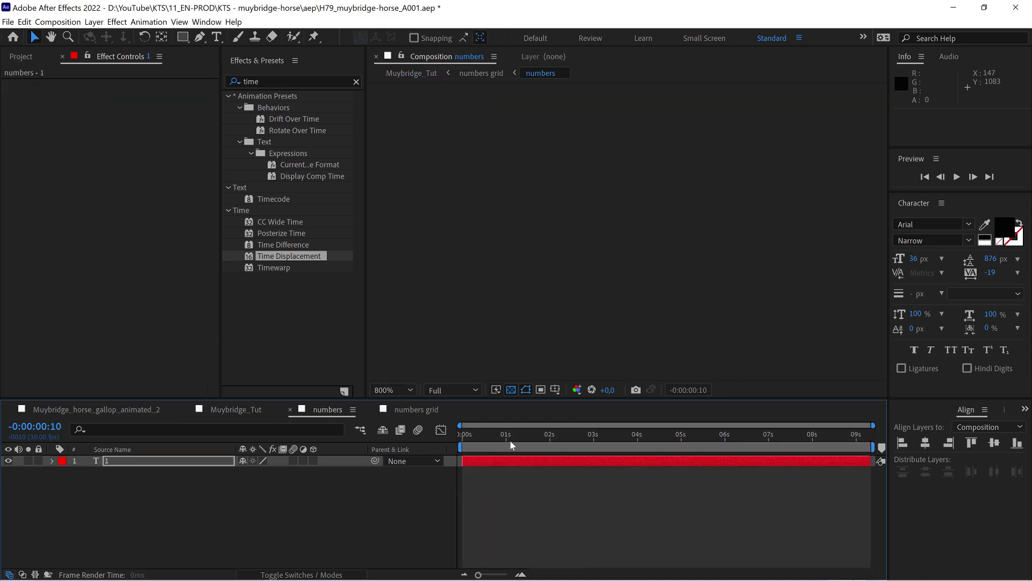
{"action": "left_click", "coordinate": [408, 410]}
{"action": "left_click_drag", "start_coordinate": [491, 439], "coordinate": [470, 440]}
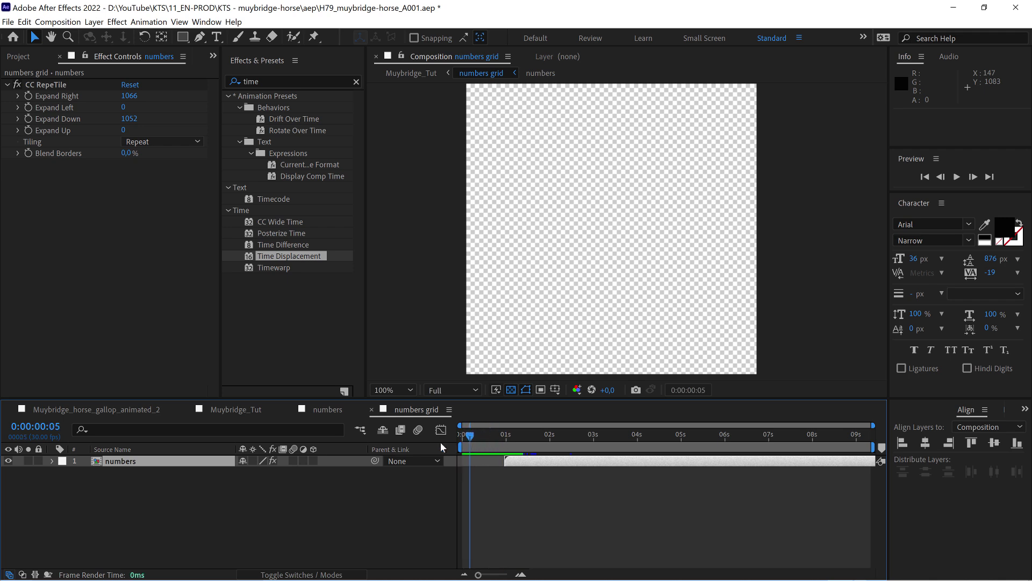
{"action": "left_click", "coordinate": [234, 410]}
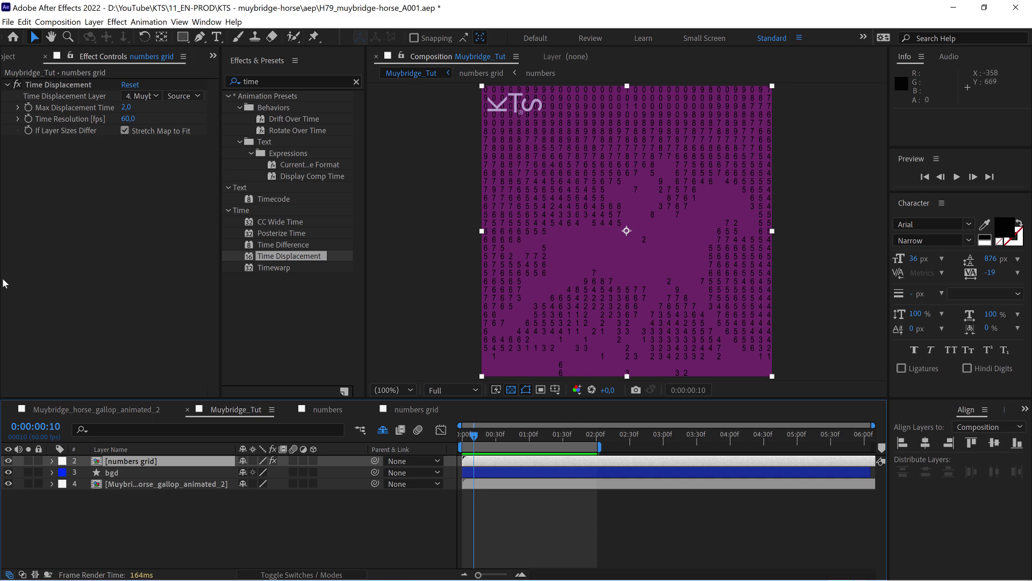
In the horse gallop precomp, apply Levels to the horse gif layer
{"action": "double_click", "coordinate": [161, 485]}
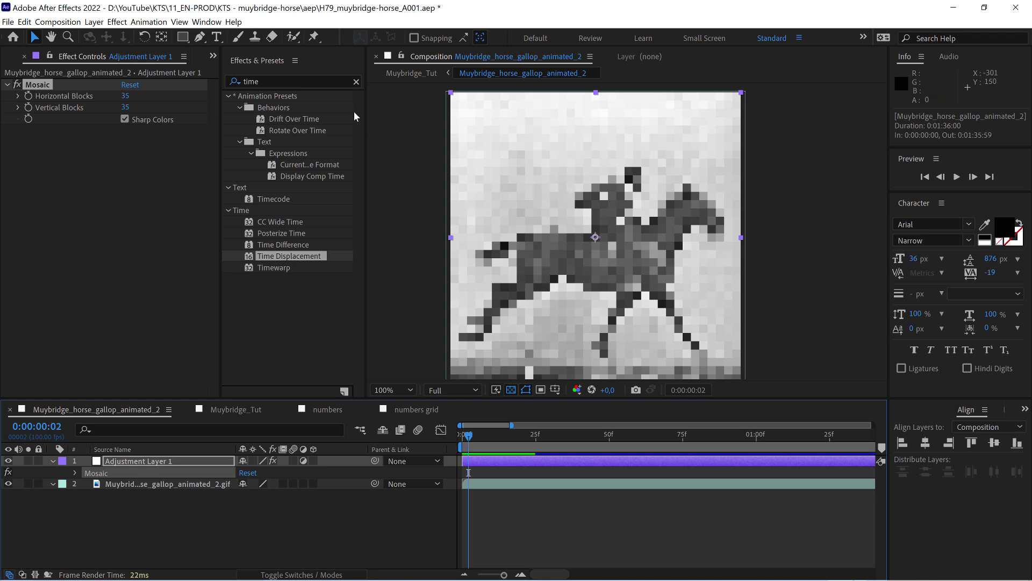
{"action": "left_click", "coordinate": [292, 82]}
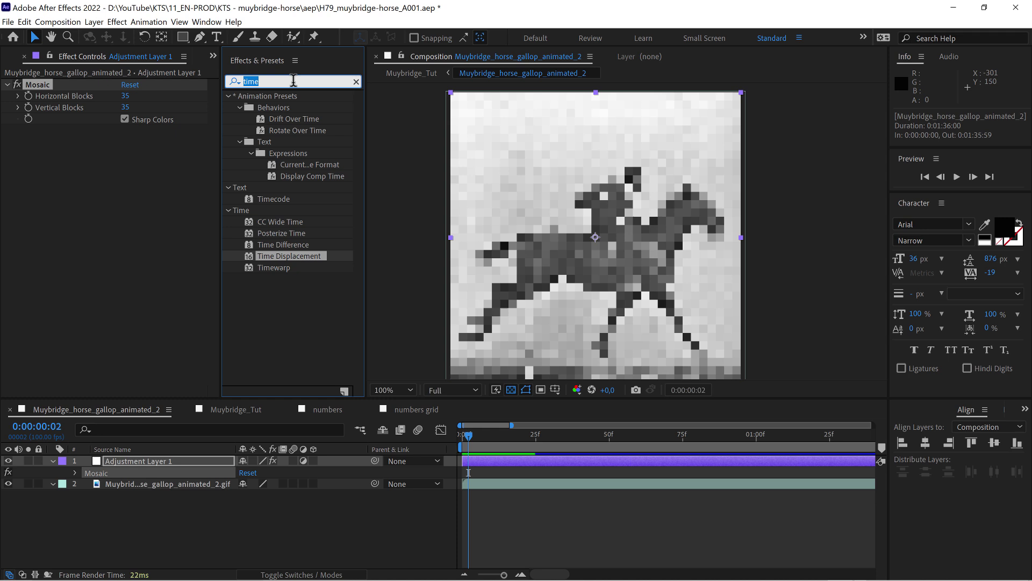
{"action": "type", "text": "level"}
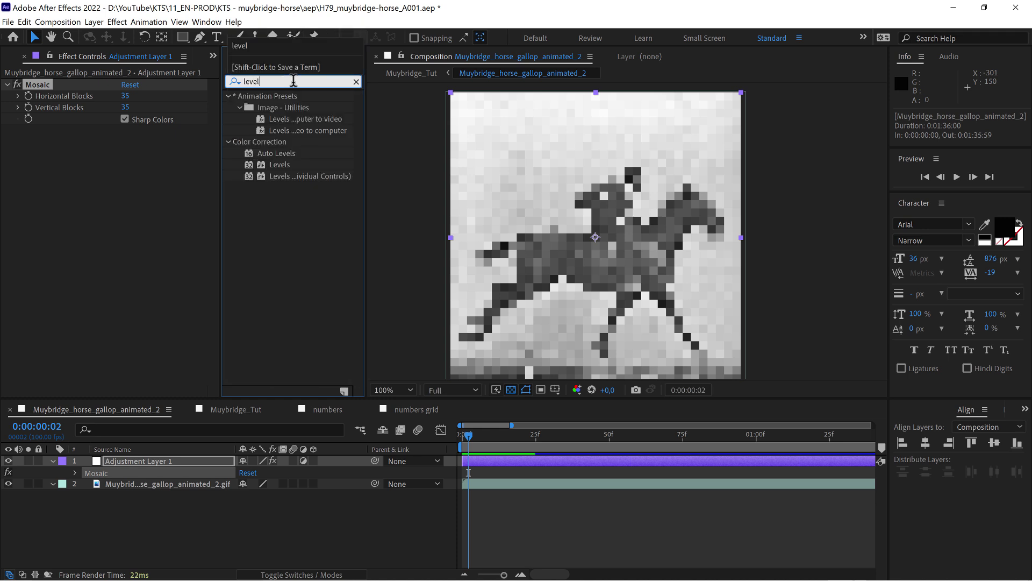
{"action": "left_click_drag", "start_coordinate": [279, 164], "coordinate": [192, 488]}
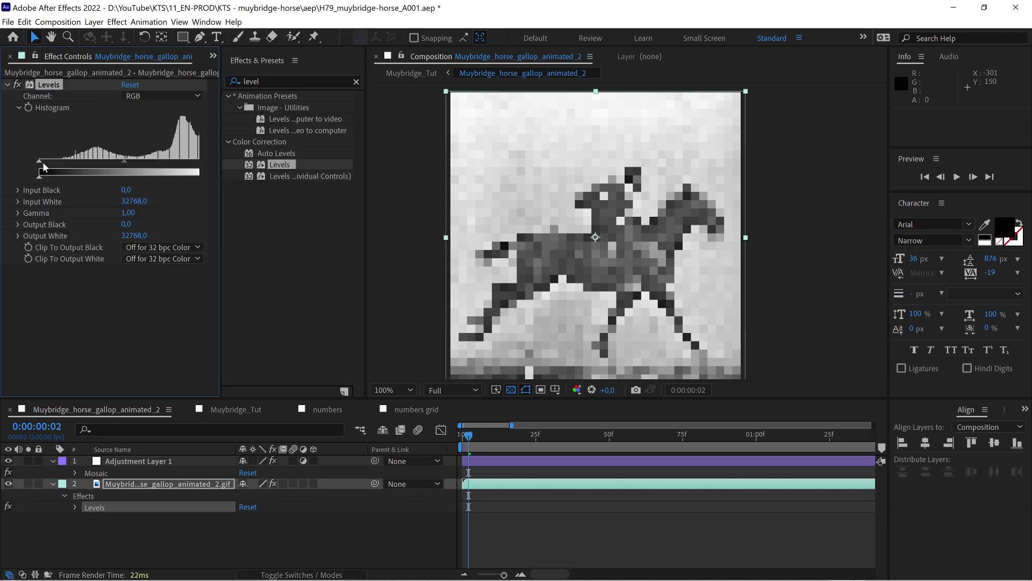
Set Levels Input Black 11822,2 and Input White 26728,4, then preview in Muybridge_Tut
{"action": "left_click_drag", "start_coordinate": [43, 165], "coordinate": [100, 167]}
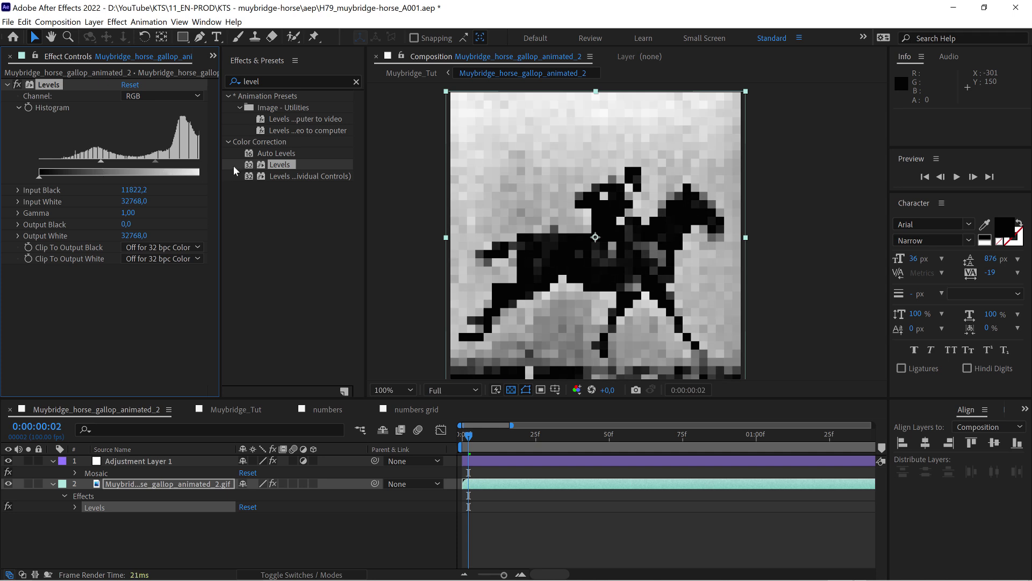
{"action": "left_click_drag", "start_coordinate": [221, 165], "coordinate": [178, 163]}
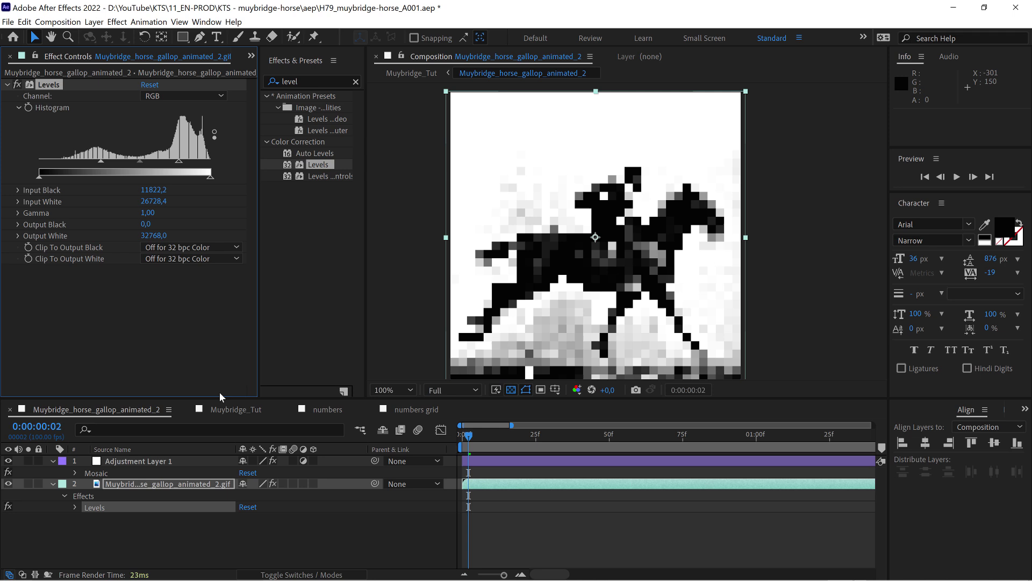
{"action": "left_click", "coordinate": [234, 408]}
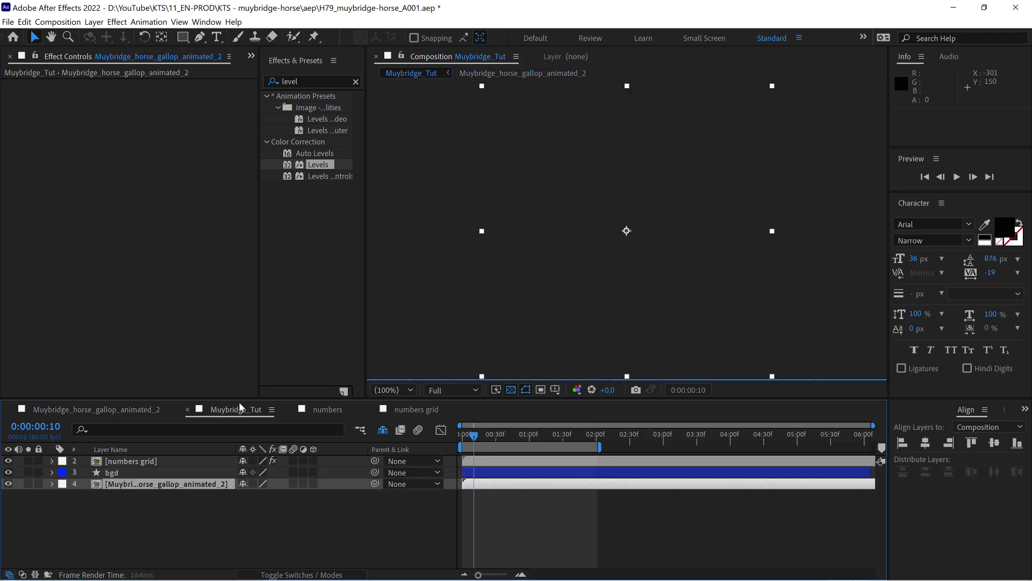
{"action": "key", "text": "space"}
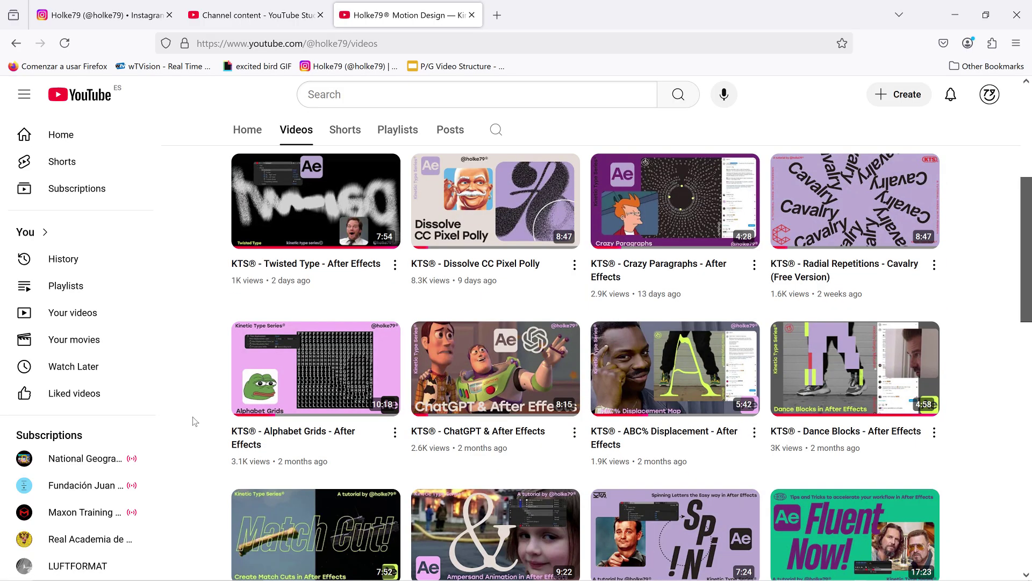
Play the KTS Alphabet Grids tutorial and jump to several points along its progress bar
{"action": "mouse_move", "coordinate": [270, 387]}
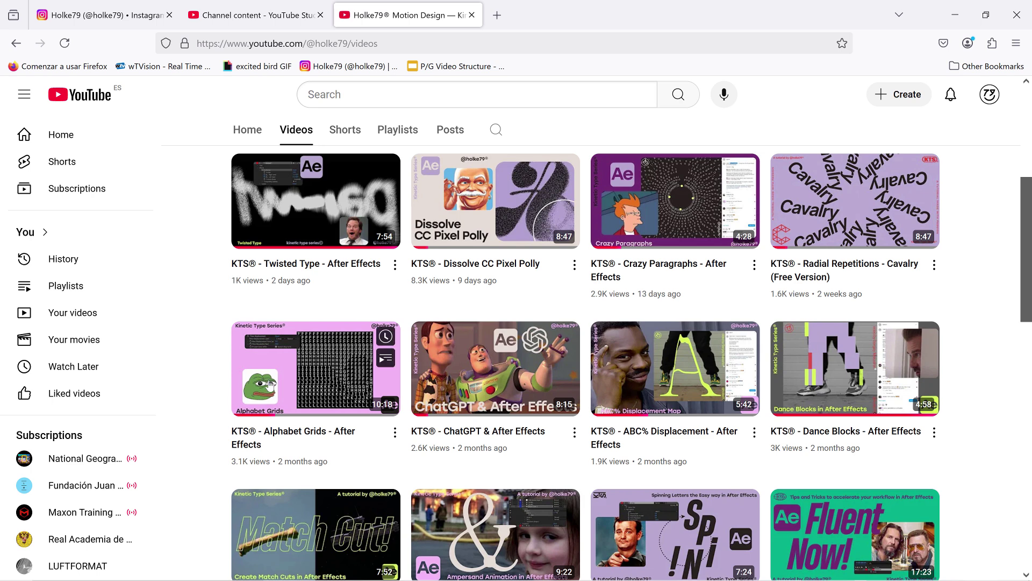
{"action": "left_click", "coordinate": [280, 439]}
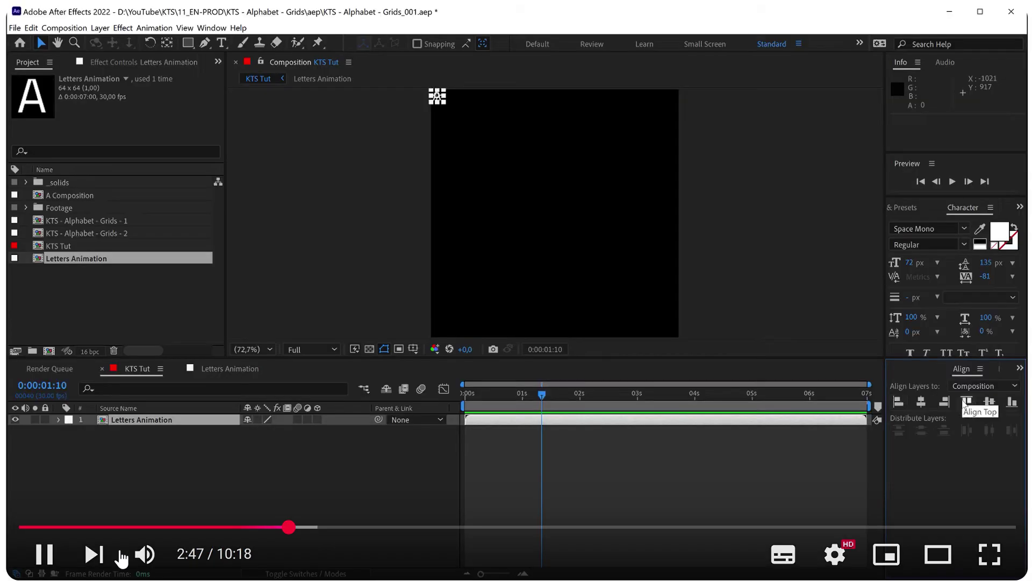
{"action": "left_click", "coordinate": [72, 472]}
{"action": "left_click", "coordinate": [27, 531]}
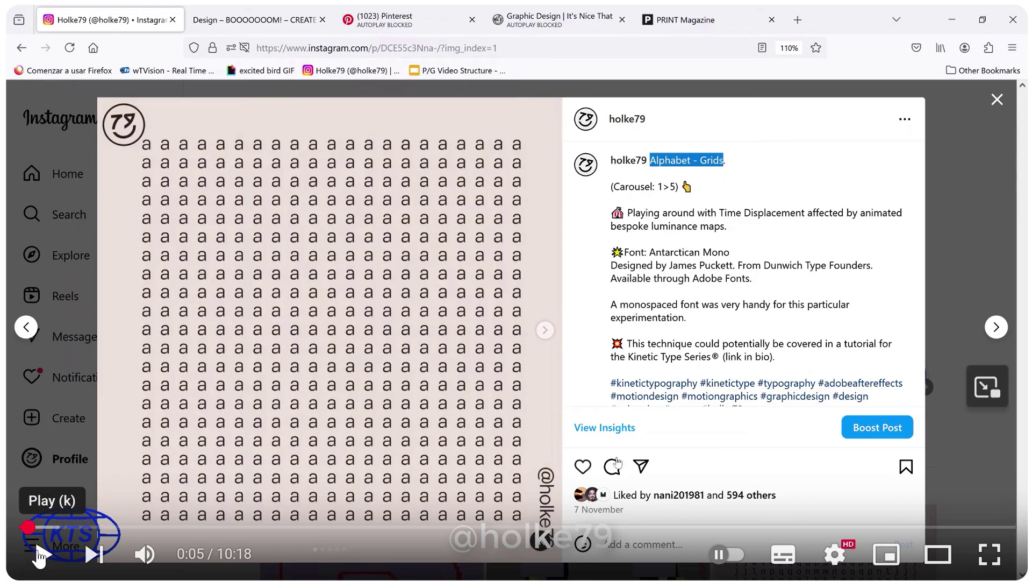
{"action": "left_click", "coordinate": [43, 553]}
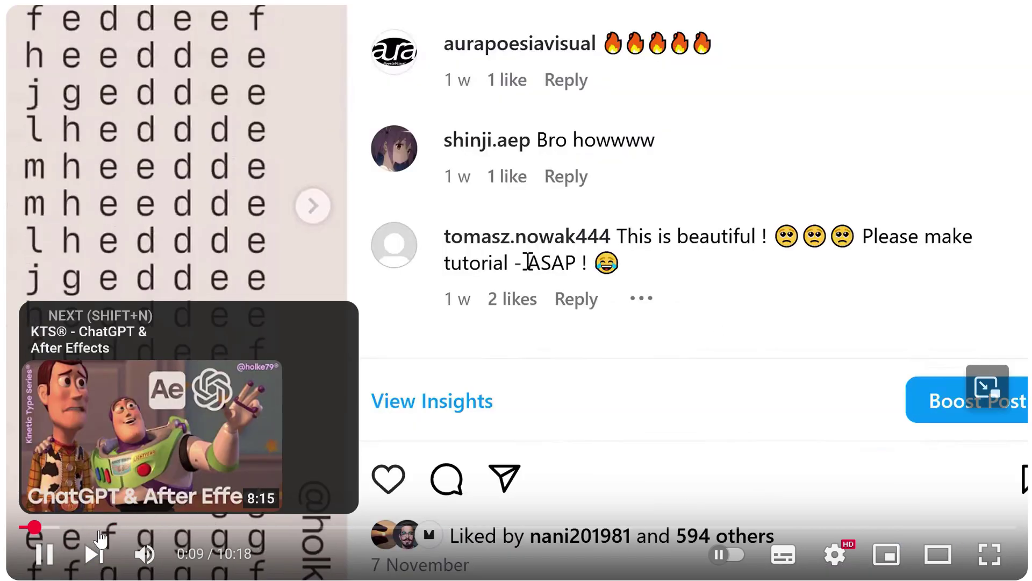
{"action": "left_click_drag", "start_coordinate": [99, 527], "coordinate": [168, 529]}
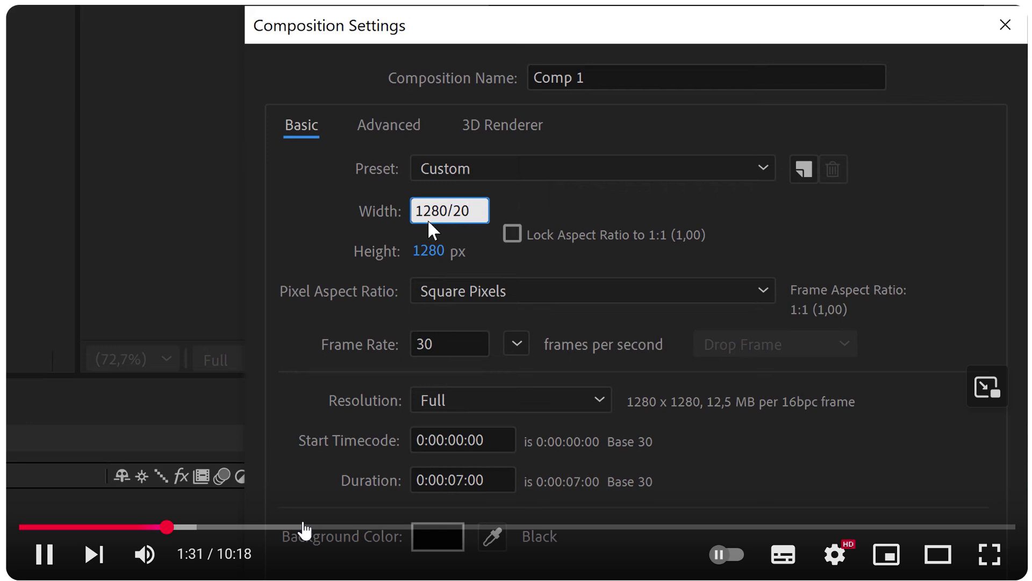
{"action": "left_click", "coordinate": [300, 529]}
{"action": "left_click", "coordinate": [383, 528]}
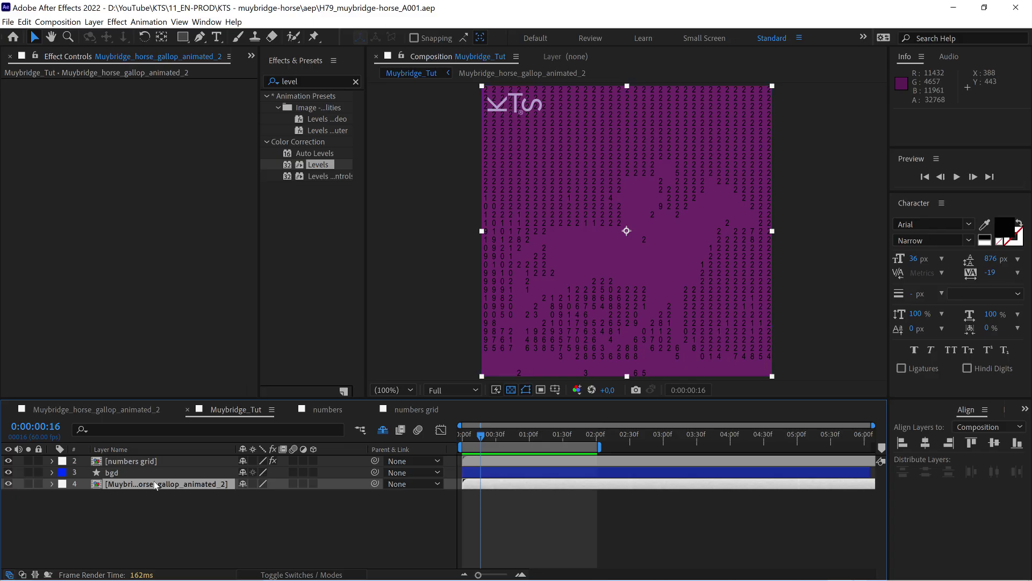
{"action": "double_click", "coordinate": [155, 485]}
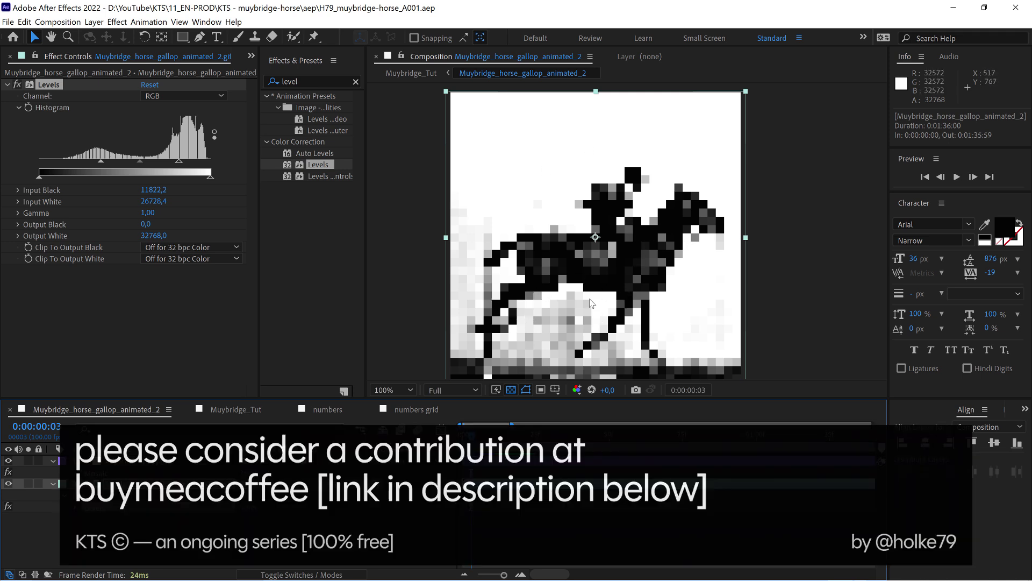
{"action": "left_click", "coordinate": [237, 409]}
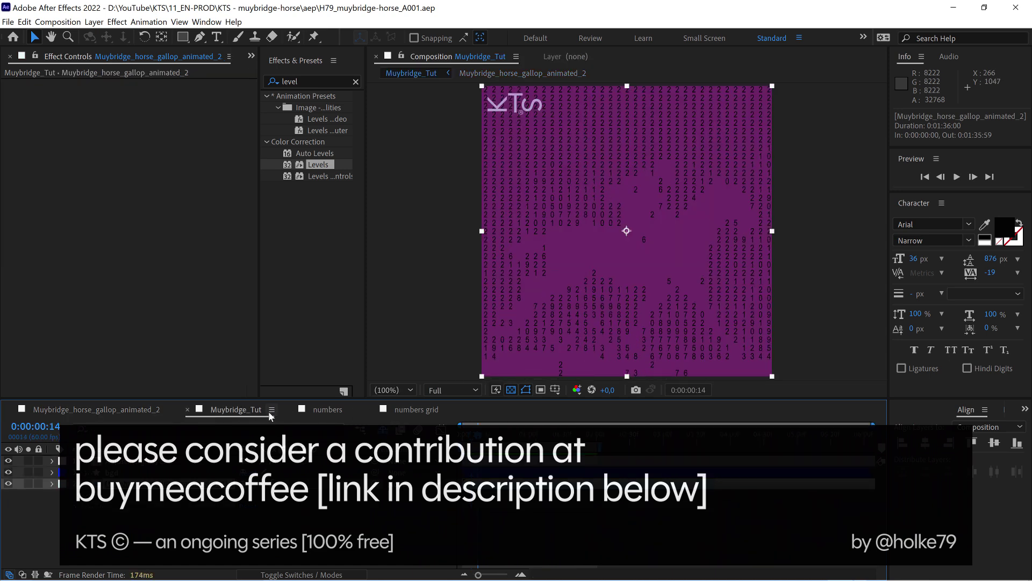
{"action": "key", "text": "space"}
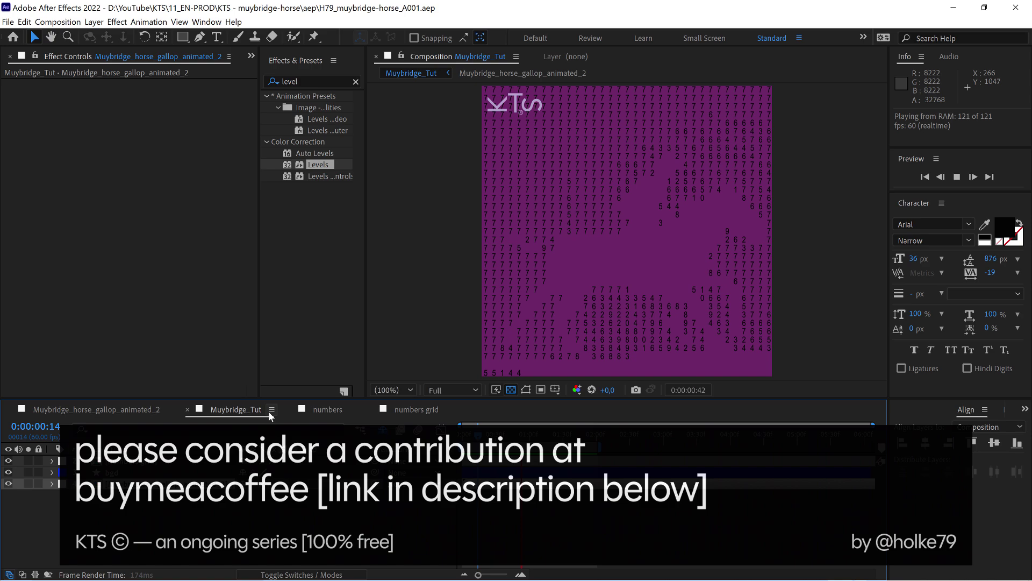